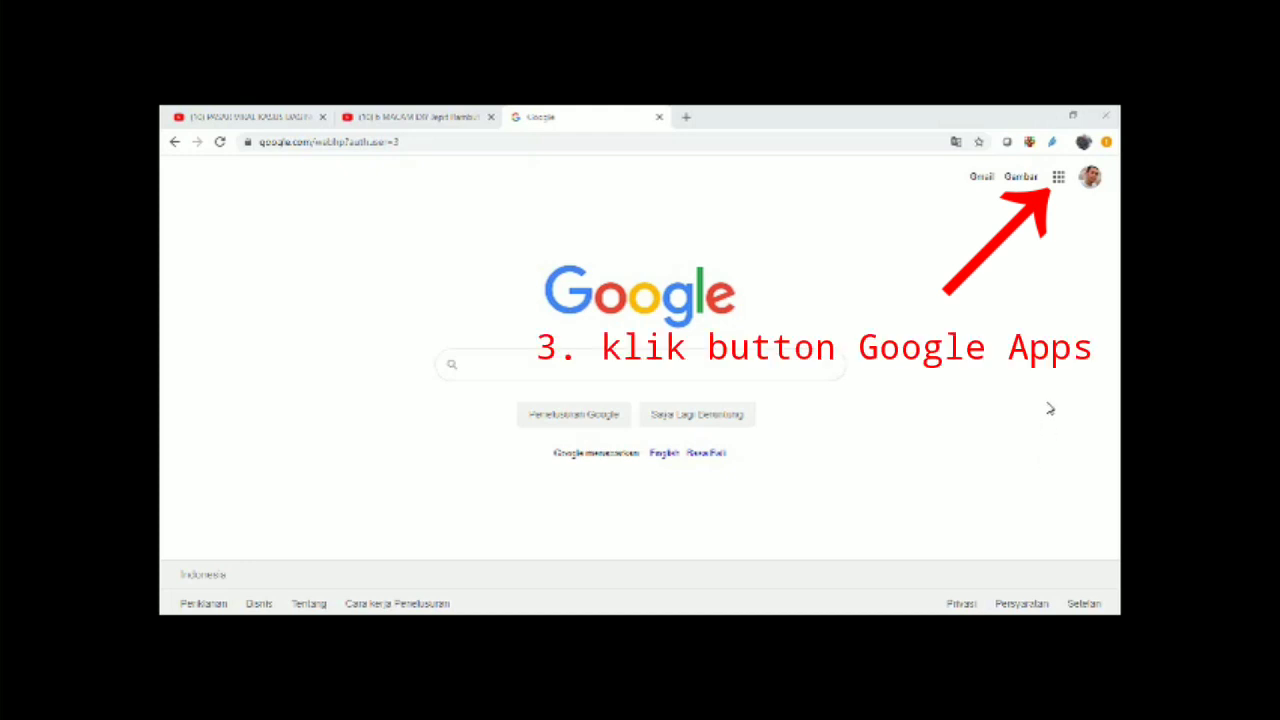
# - Open Google Dokumen from the list of Google apps
pyautogui.click(1058, 184)
pyautogui.click(1058, 184)
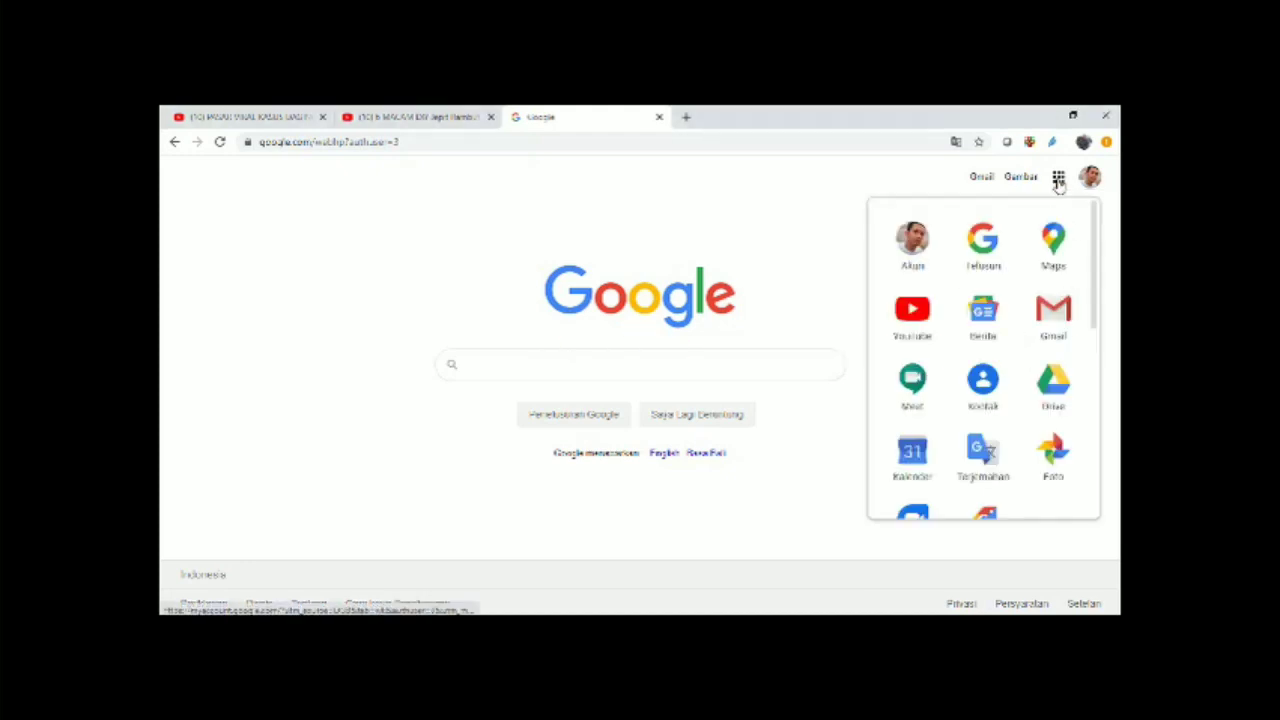
pyautogui.scroll(-4, 1075, 352)
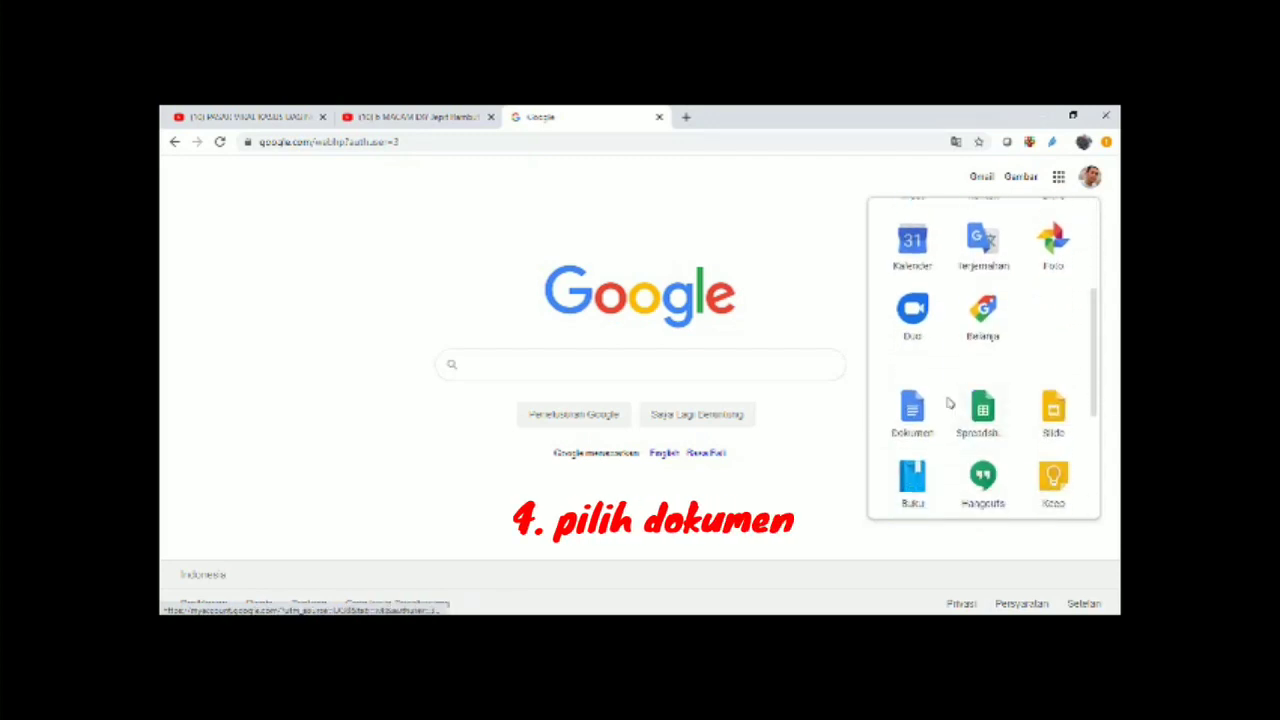
pyautogui.click(913, 413)
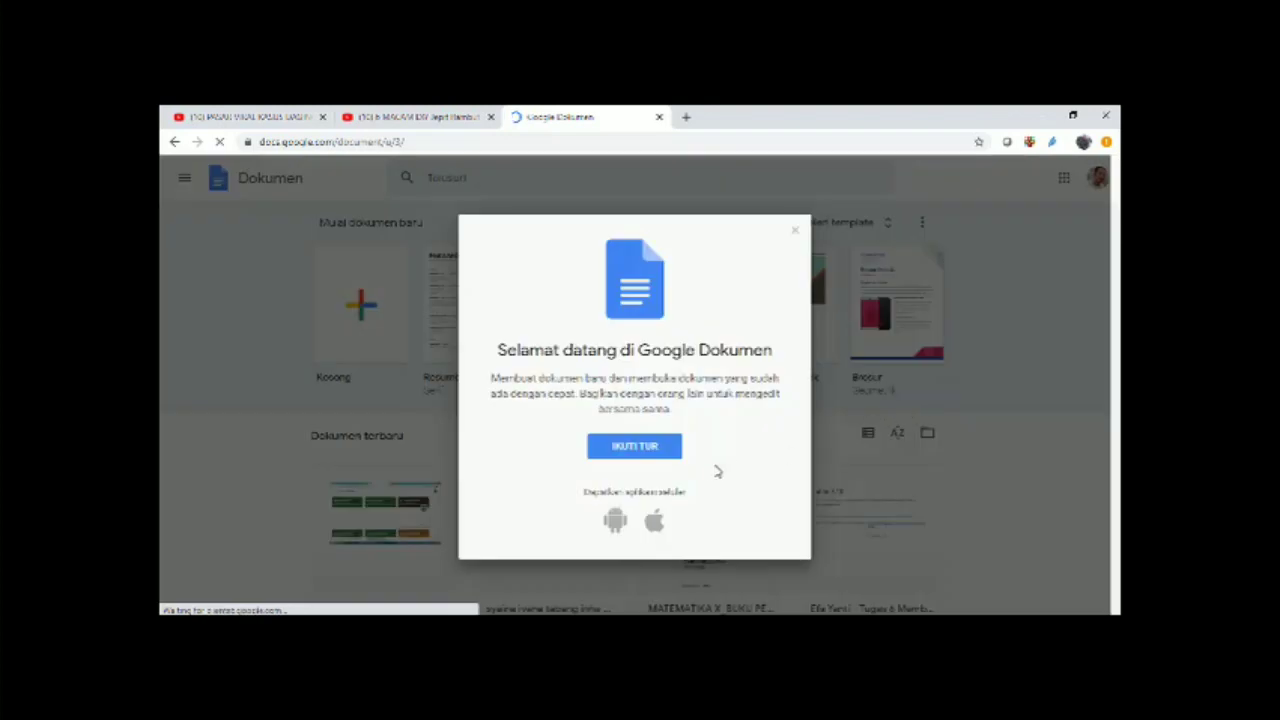
# - Start the Google Dokumen welcome tour, step through its tips and dismiss it
pyautogui.click(636, 449)
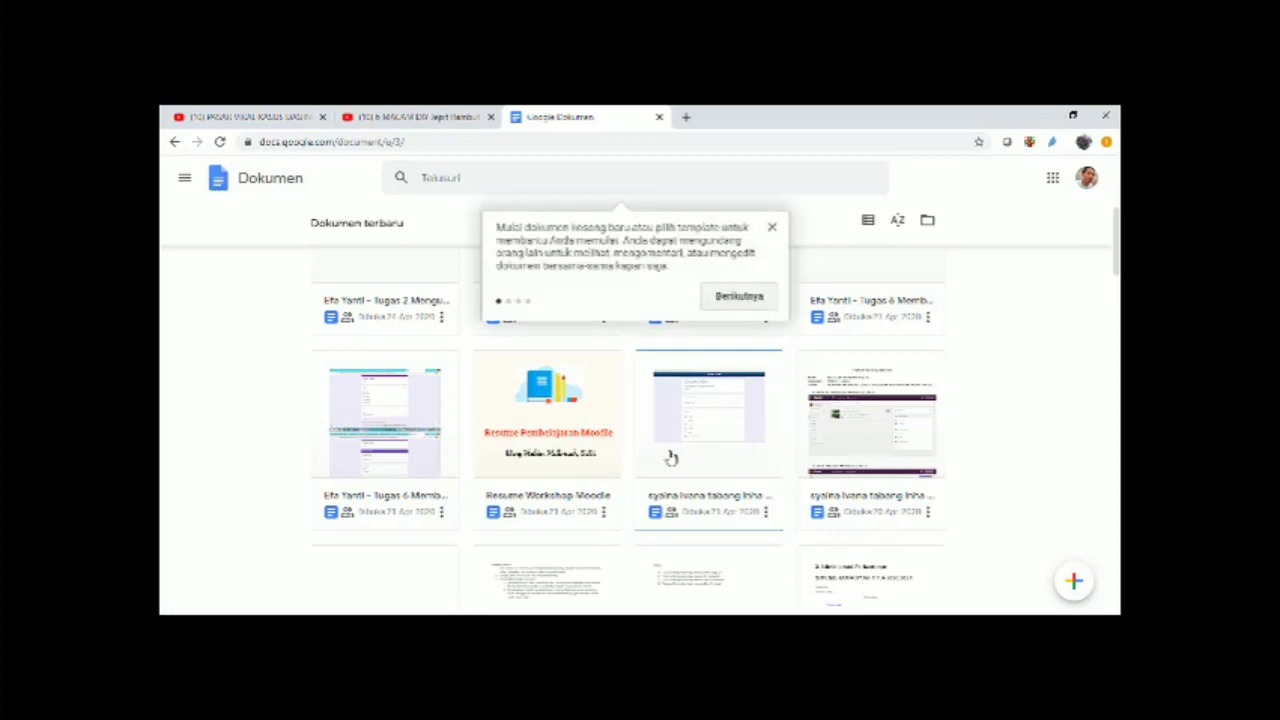
pyautogui.click(746, 298)
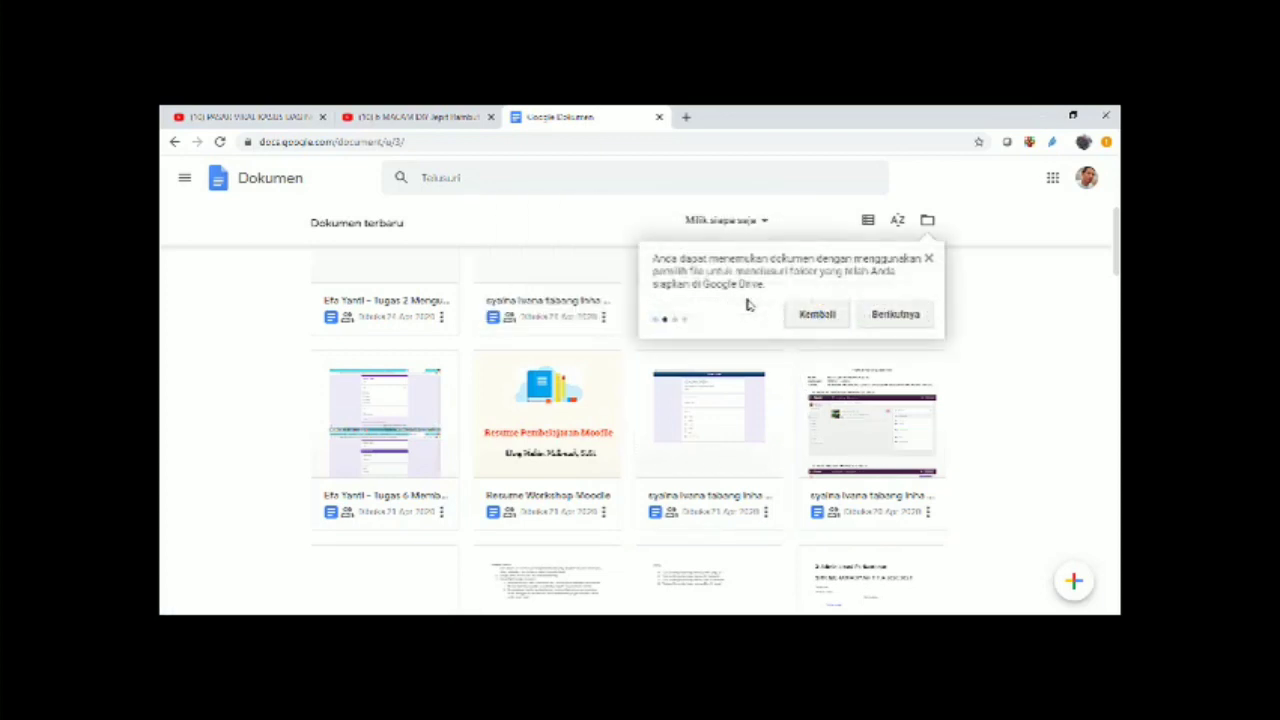
pyautogui.click(882, 316)
pyautogui.click(755, 278)
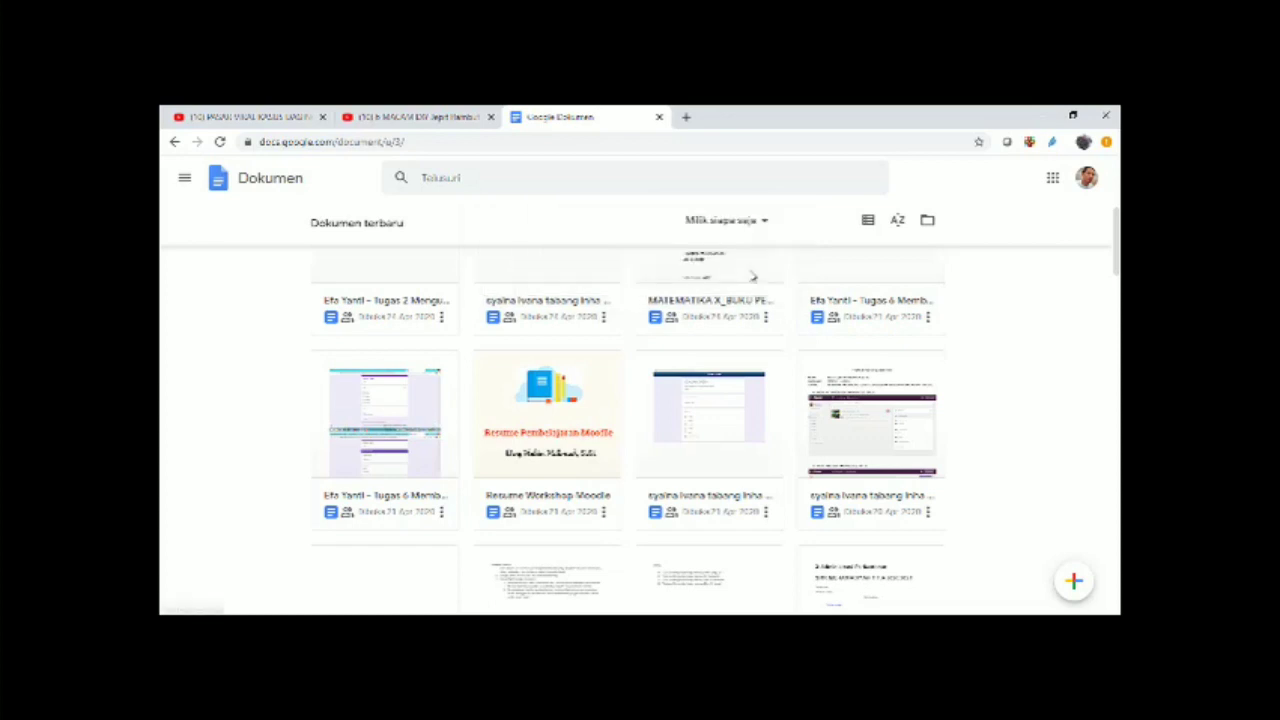
pyautogui.click(731, 338)
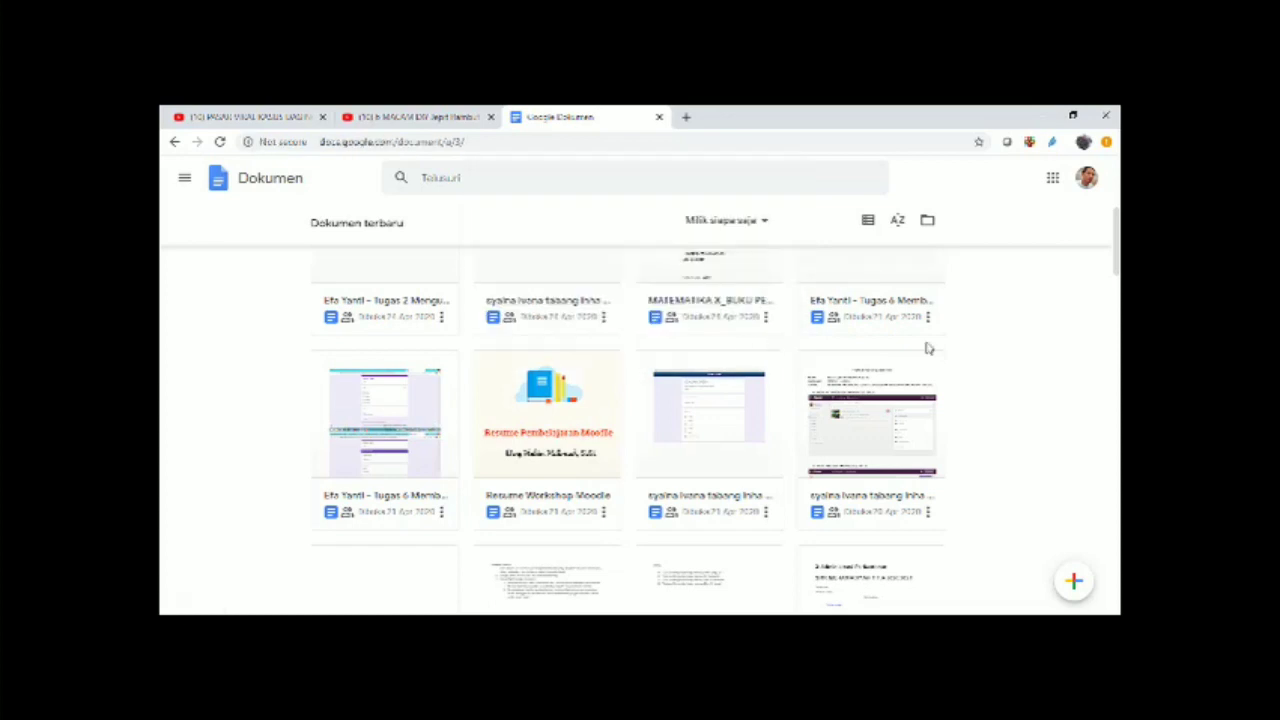
# - Create a new document from the Resume template in the Koral style
pyautogui.scroll(2, 543, 365)
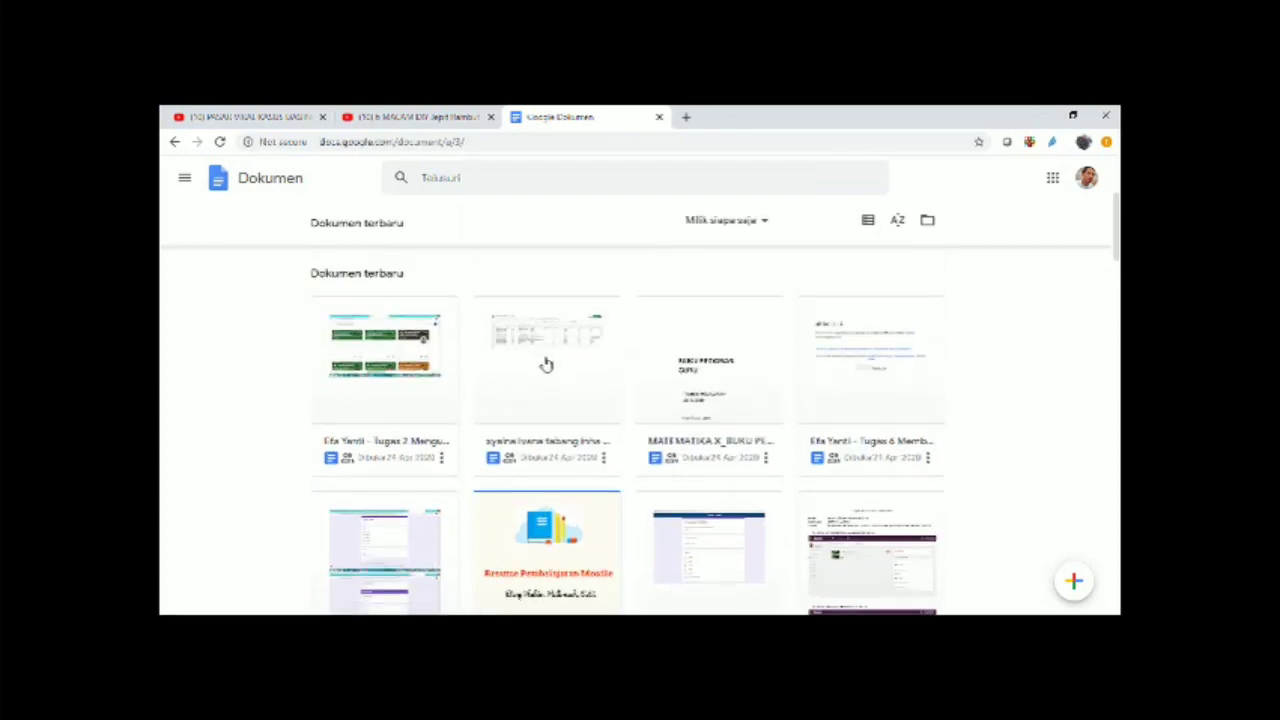
pyautogui.scroll(-1, 547, 365)
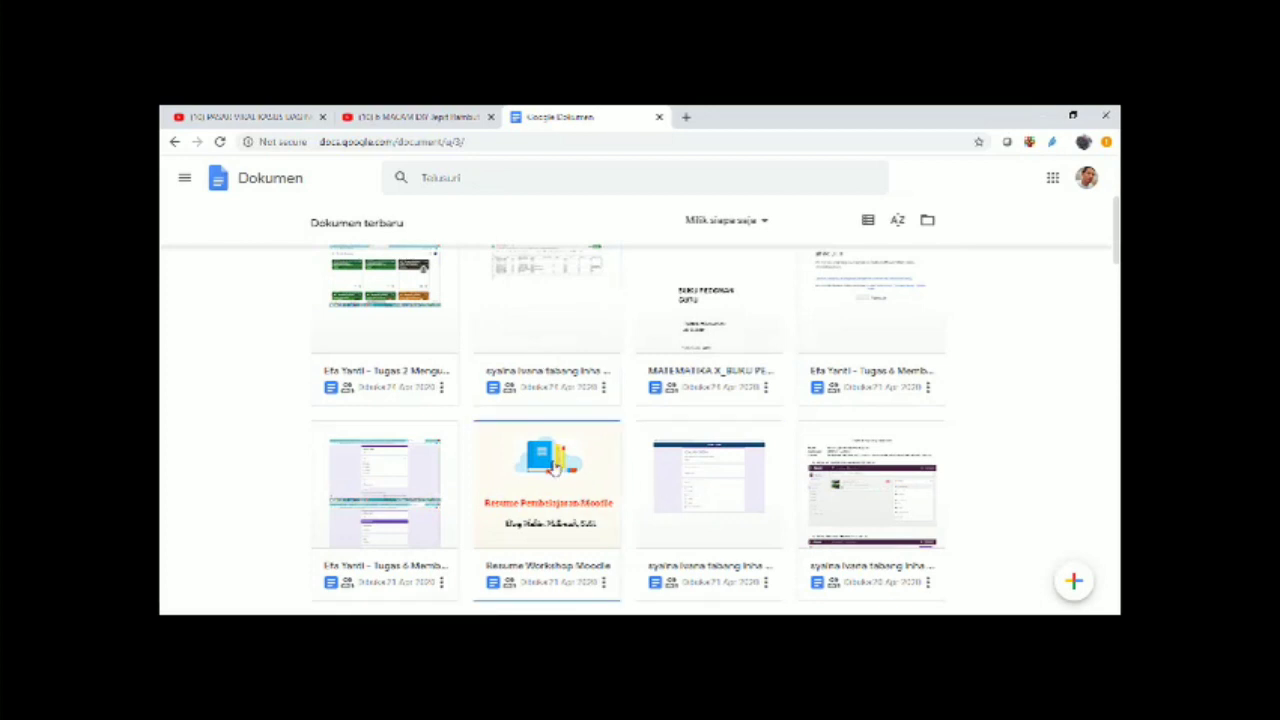
pyautogui.scroll(3, 553, 468)
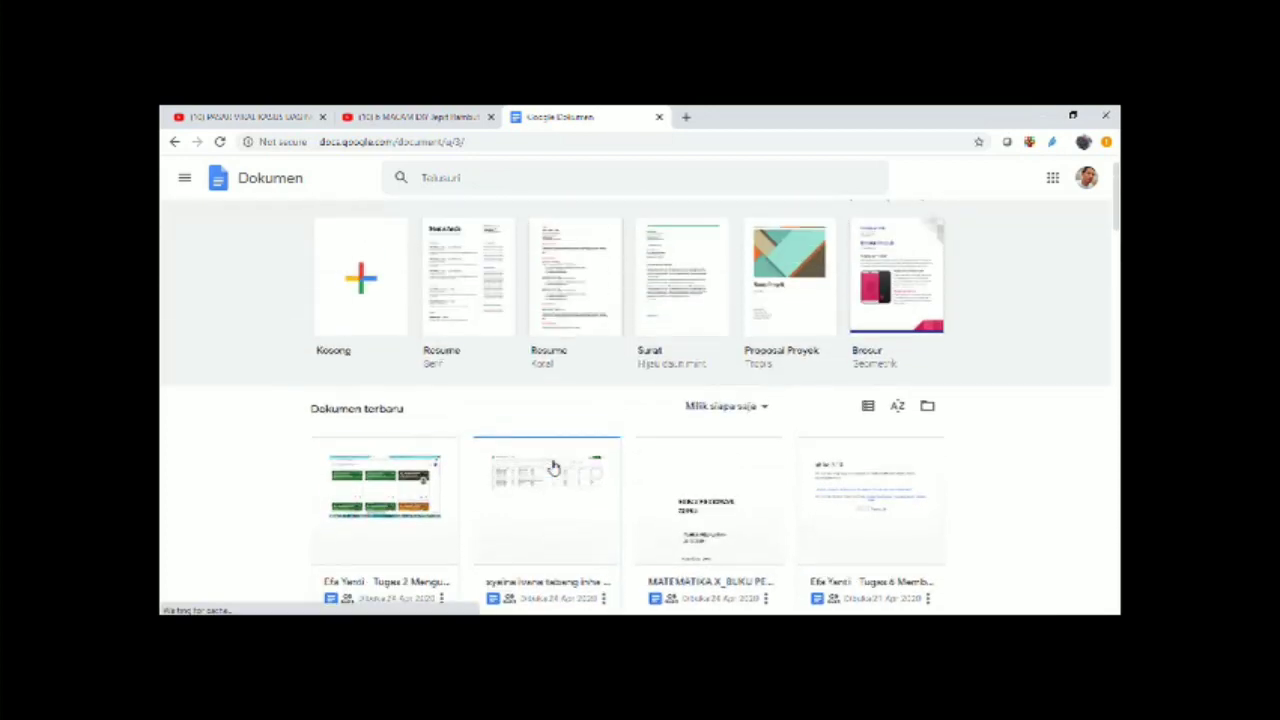
pyautogui.scroll(-1, 553, 468)
pyautogui.scroll(2, 553, 468)
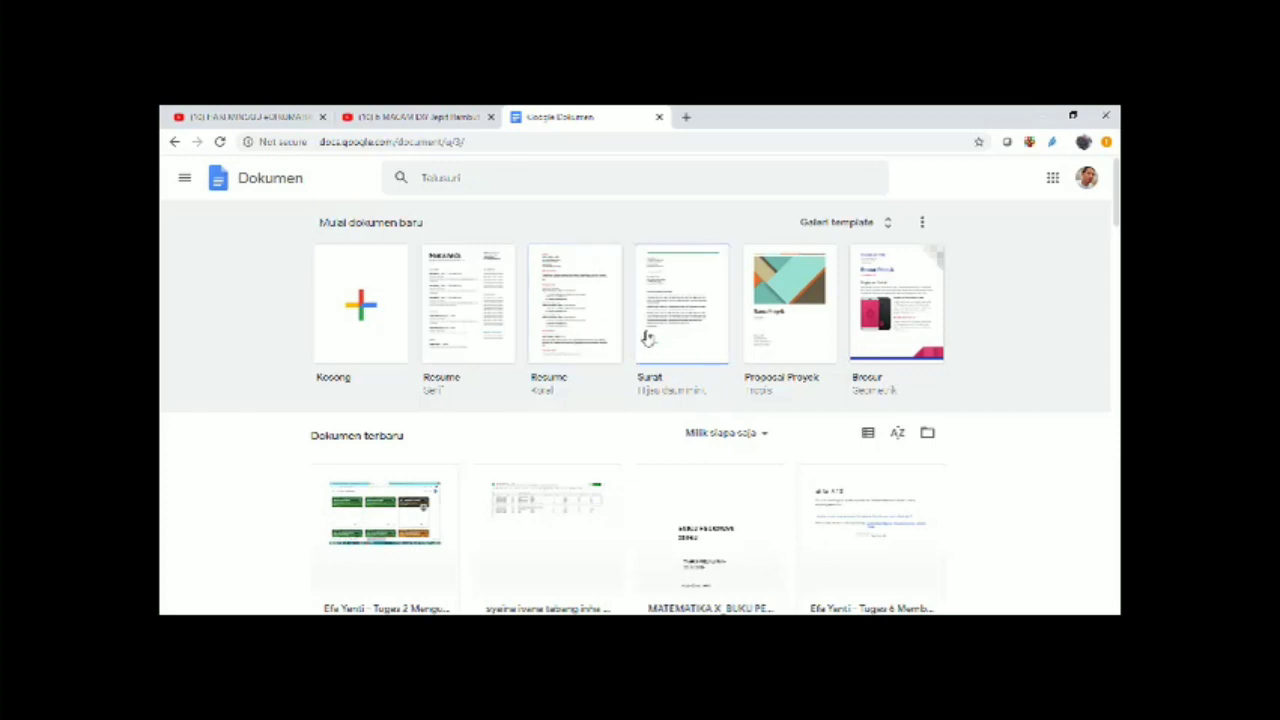
pyautogui.click(578, 330)
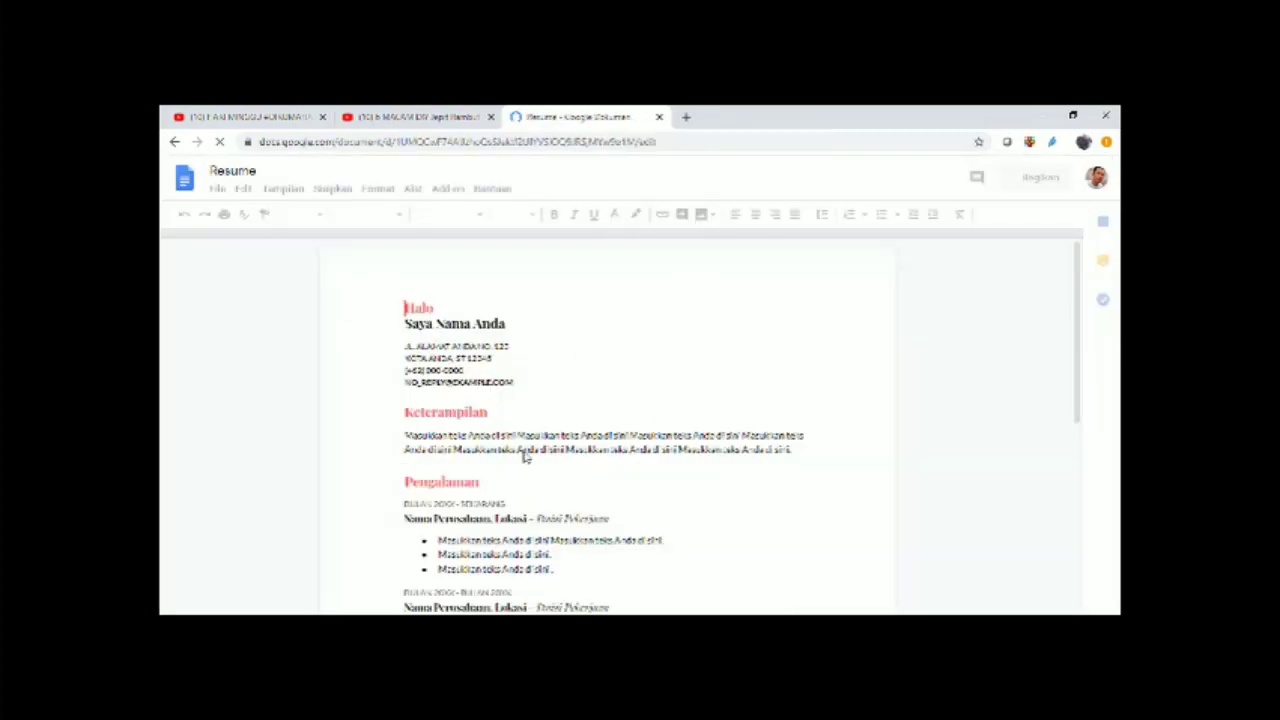
# - Place the cursor after the heading word "Halo" and turn on the voice typing (Dikte) tool
pyautogui.scroll(-2, 463, 370)
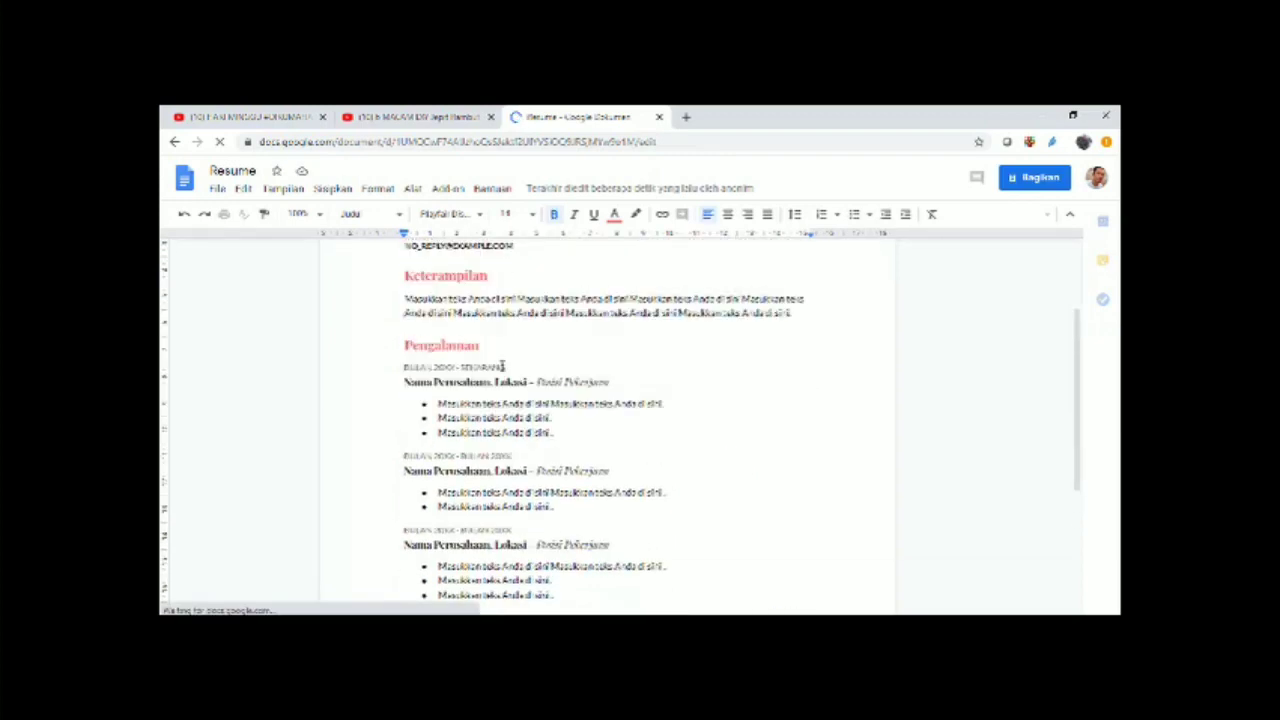
pyautogui.scroll(-1, 502, 366)
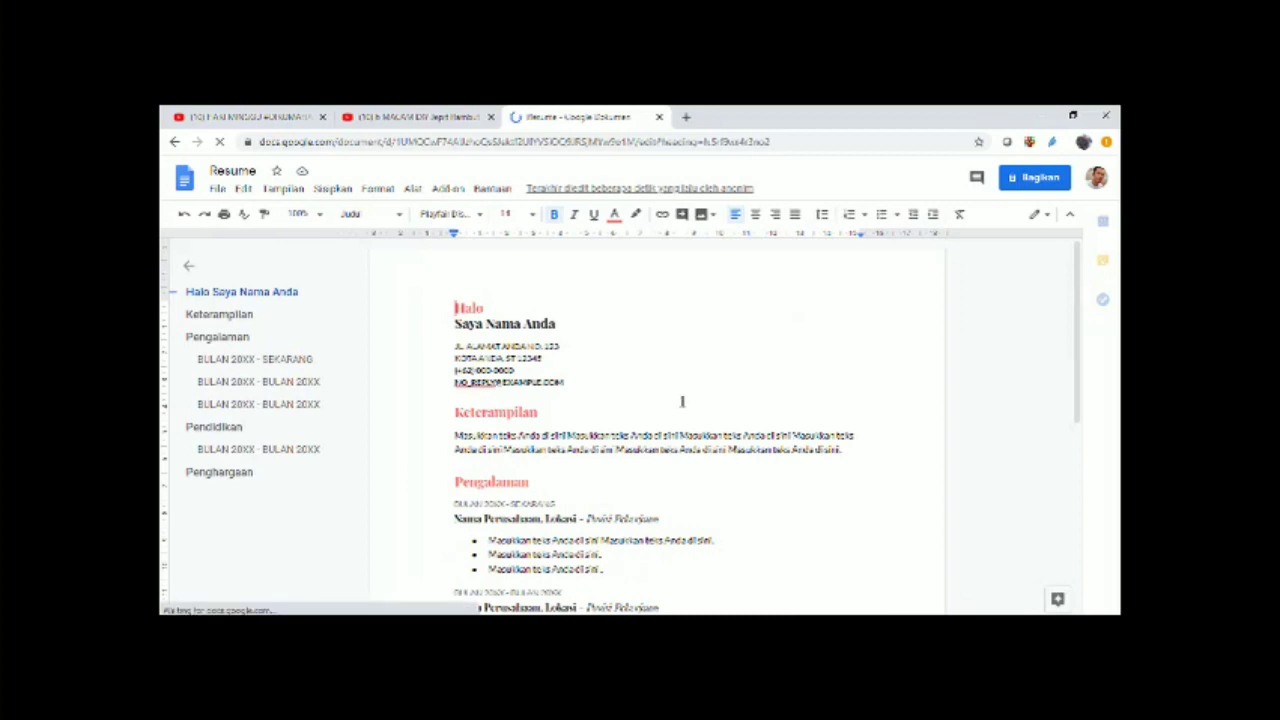
pyautogui.scroll(-1, 475, 320)
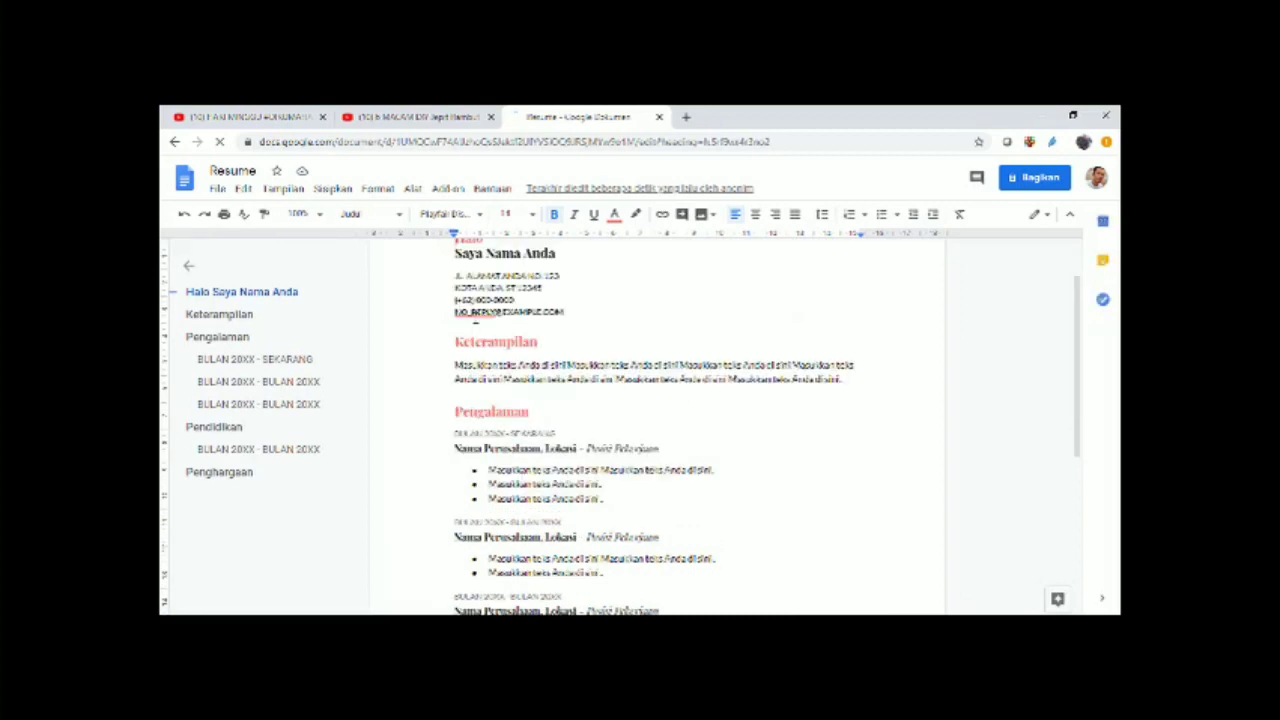
pyautogui.scroll(1, 708, 337)
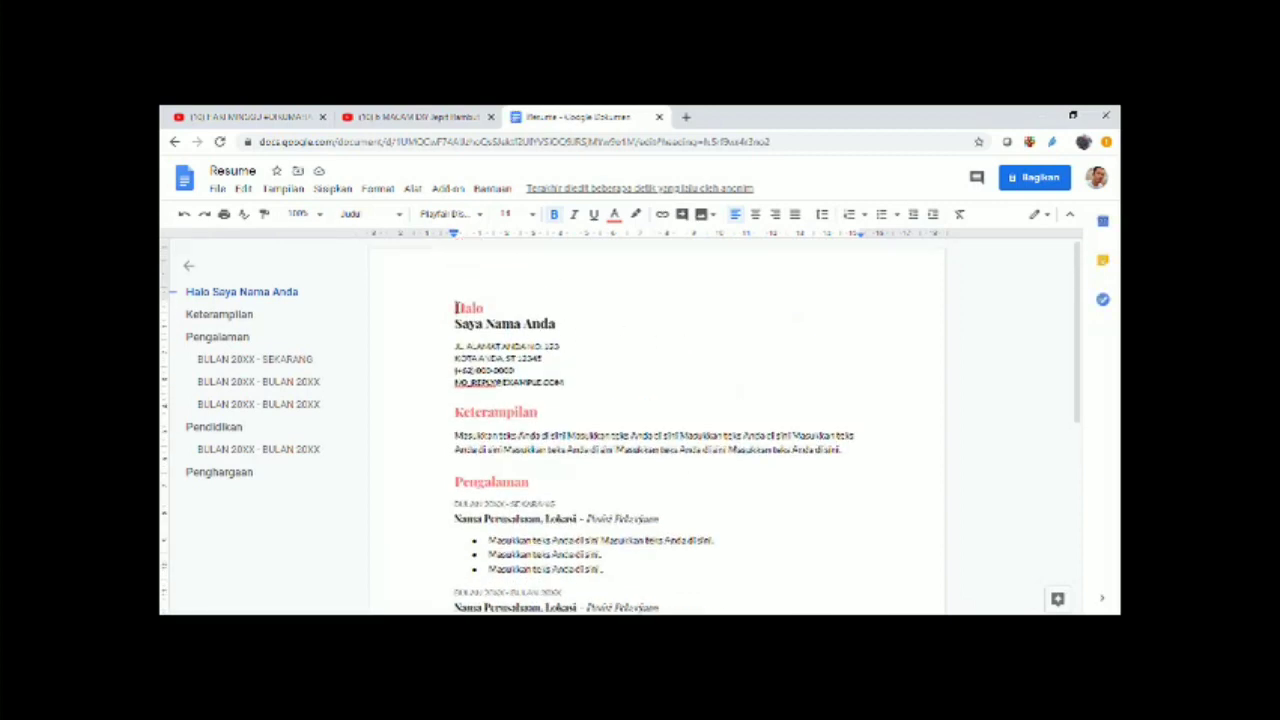
pyautogui.moveTo(455, 308); pyautogui.dragTo(488, 310)
pyautogui.click(492, 308)
pyautogui.click(413, 190)
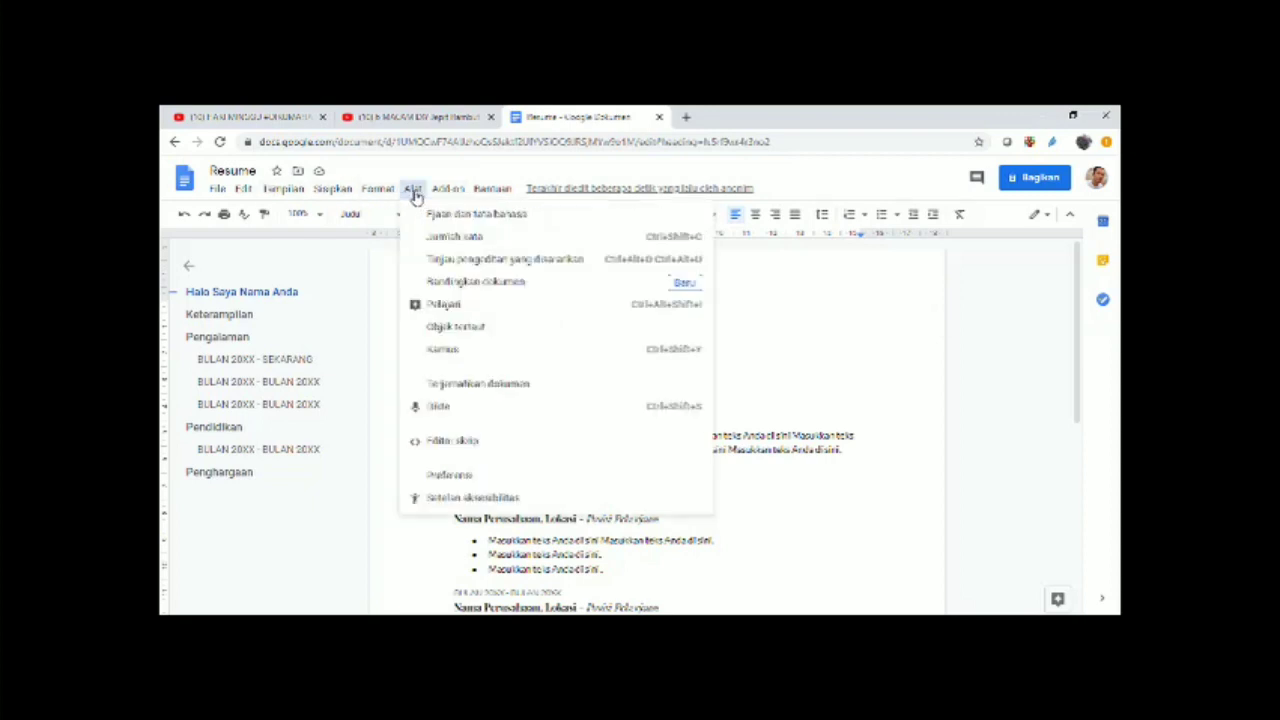
pyautogui.click(440, 407)
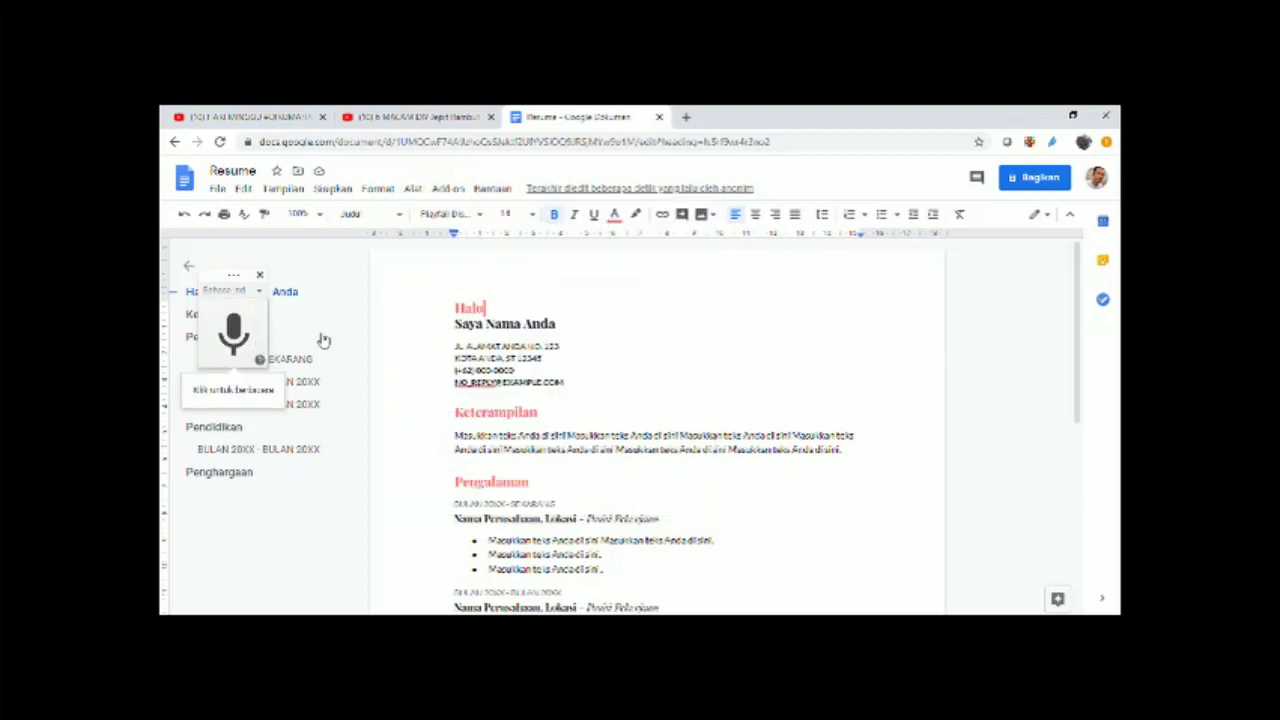
# - Replace the heading word "Halo" with "Pendahuluan" by voice typing and dismiss the document status tip
pyautogui.doubleClick(488, 309)
pyautogui.press('BackSpace')
pyautogui.moveTo(455, 308); pyautogui.dragTo(490, 309)
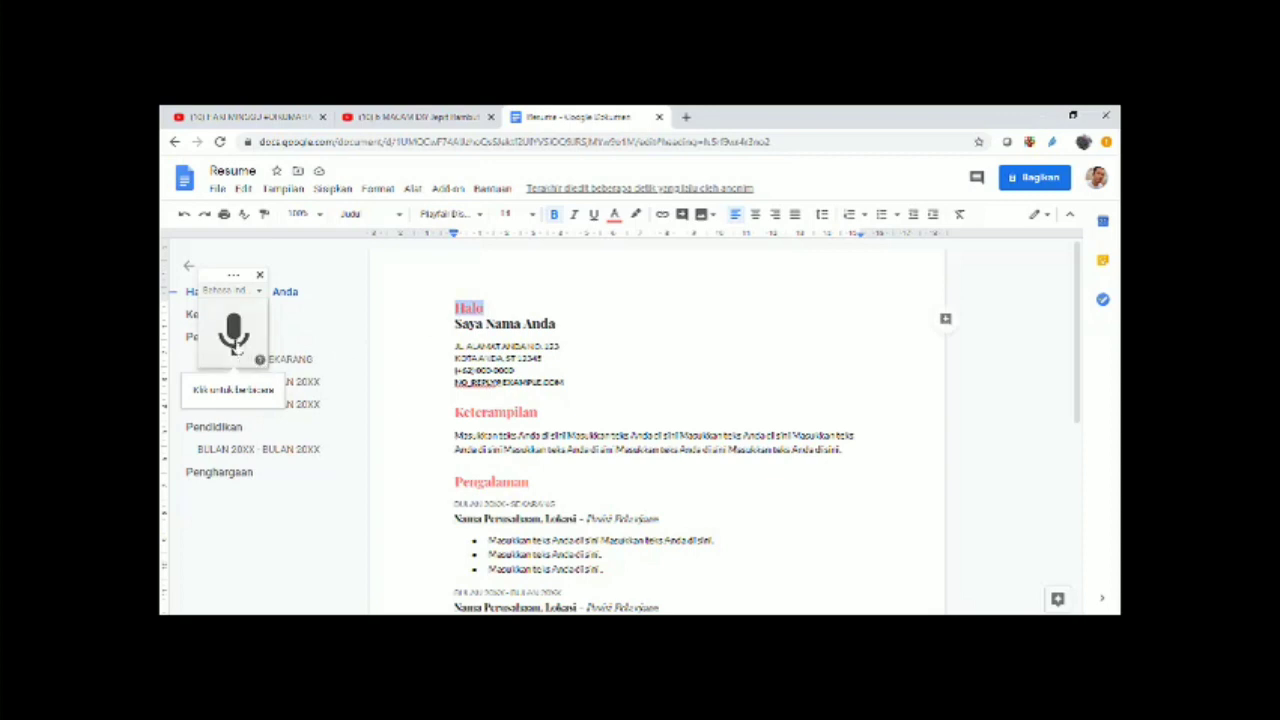
pyautogui.click(236, 345)
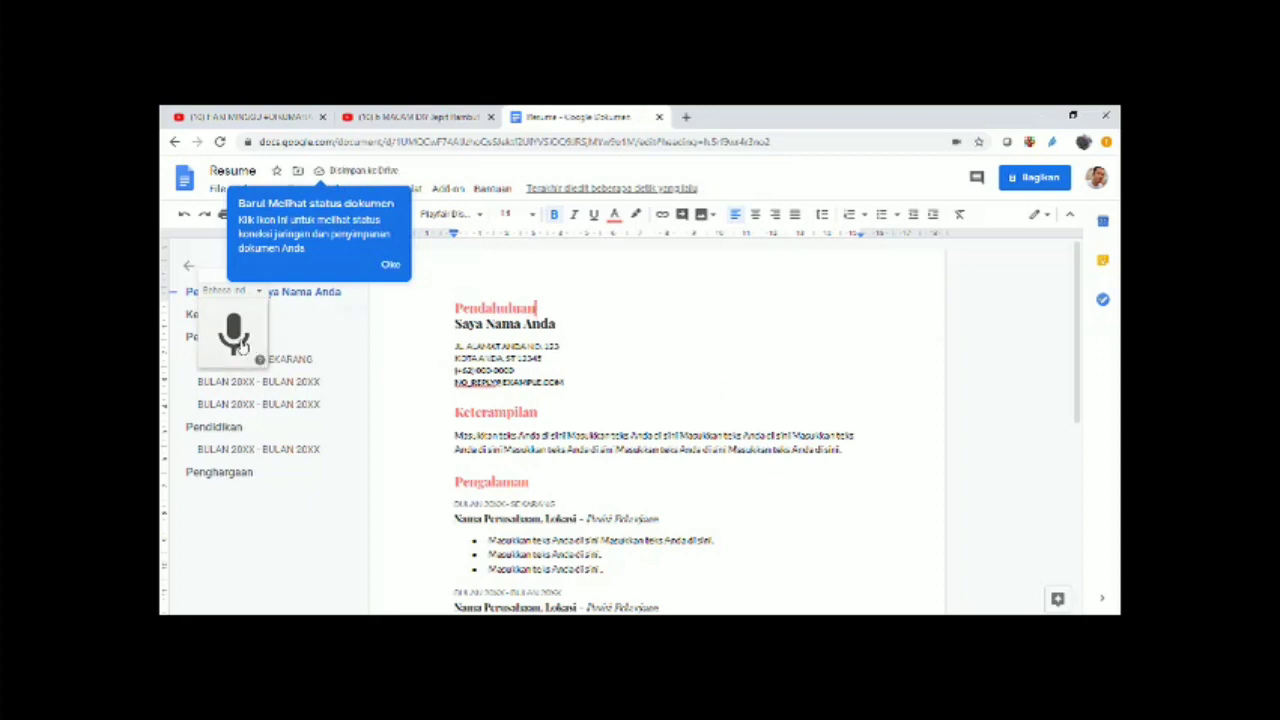
pyautogui.click(390, 264)
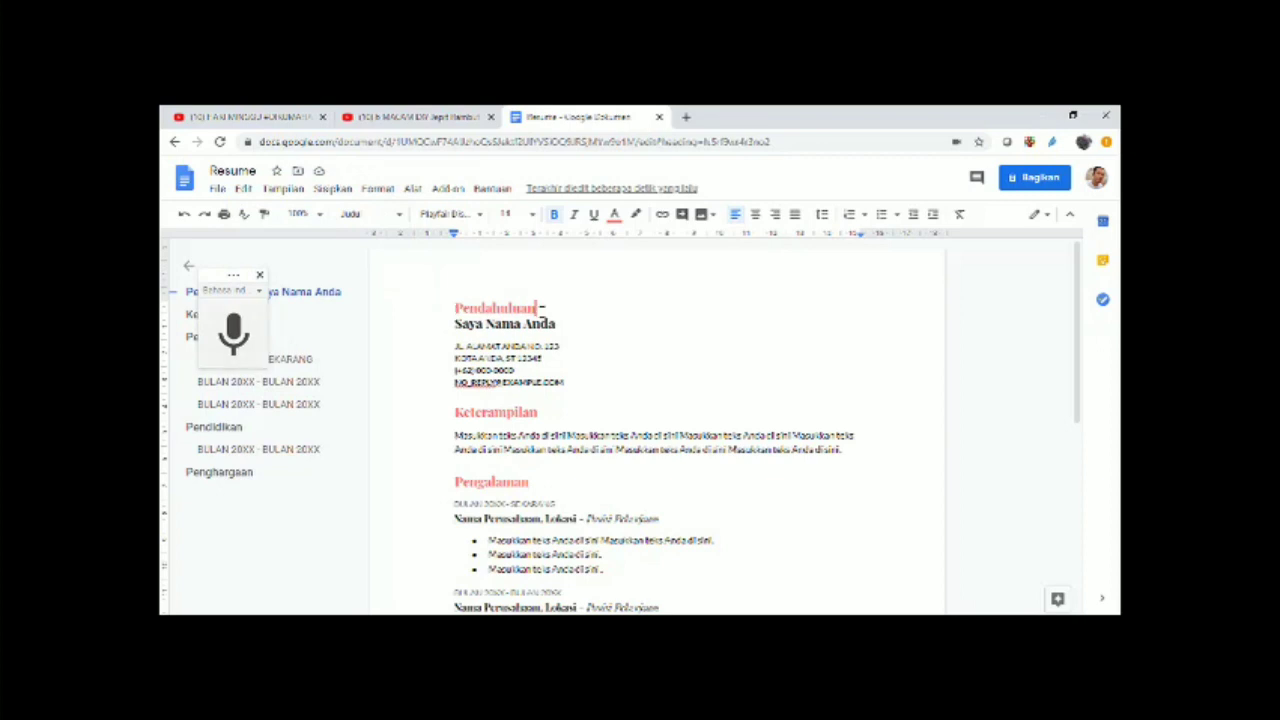
pyautogui.moveTo(455, 325); pyautogui.dragTo(560, 328)
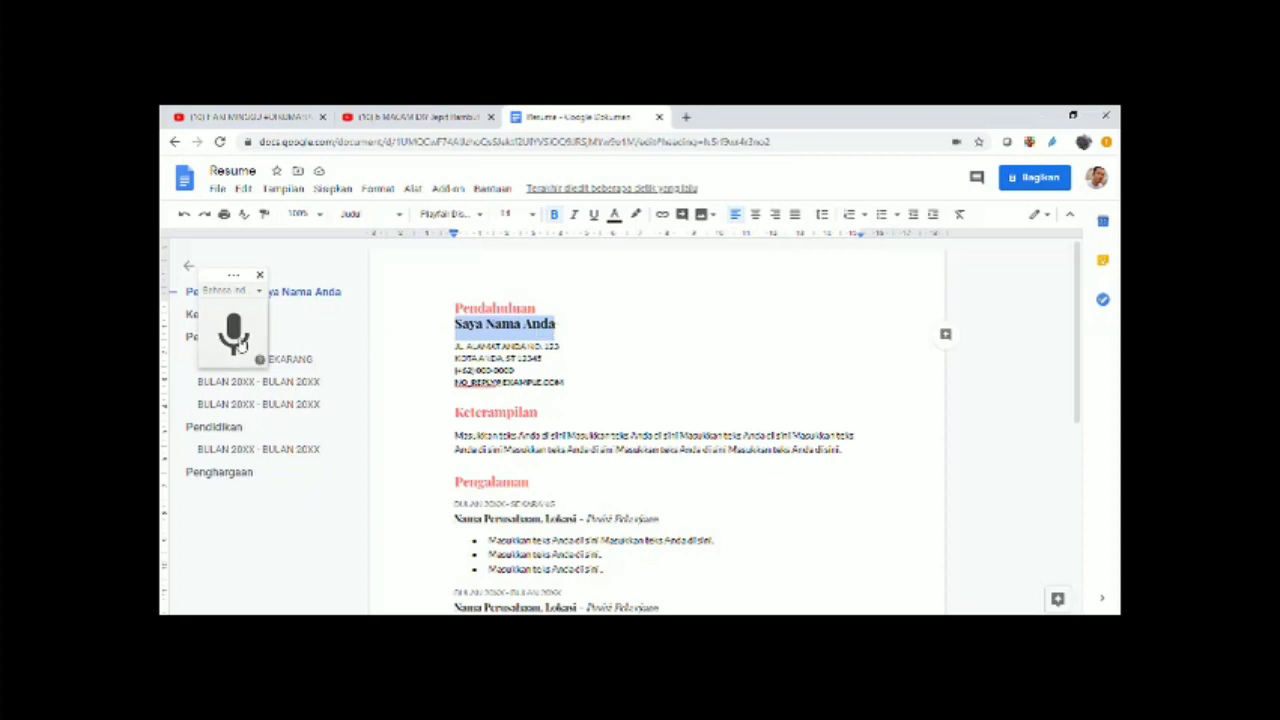
pyautogui.click(580, 381)
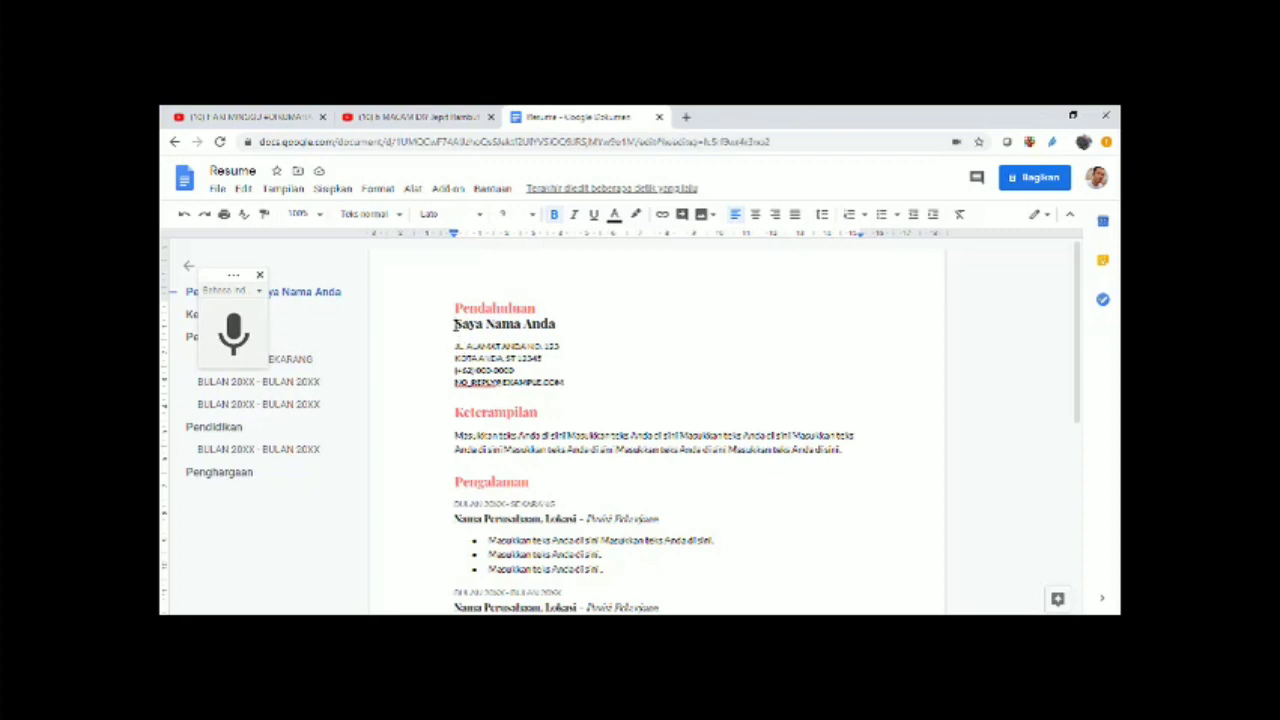
pyautogui.moveTo(455, 325); pyautogui.dragTo(558, 324)
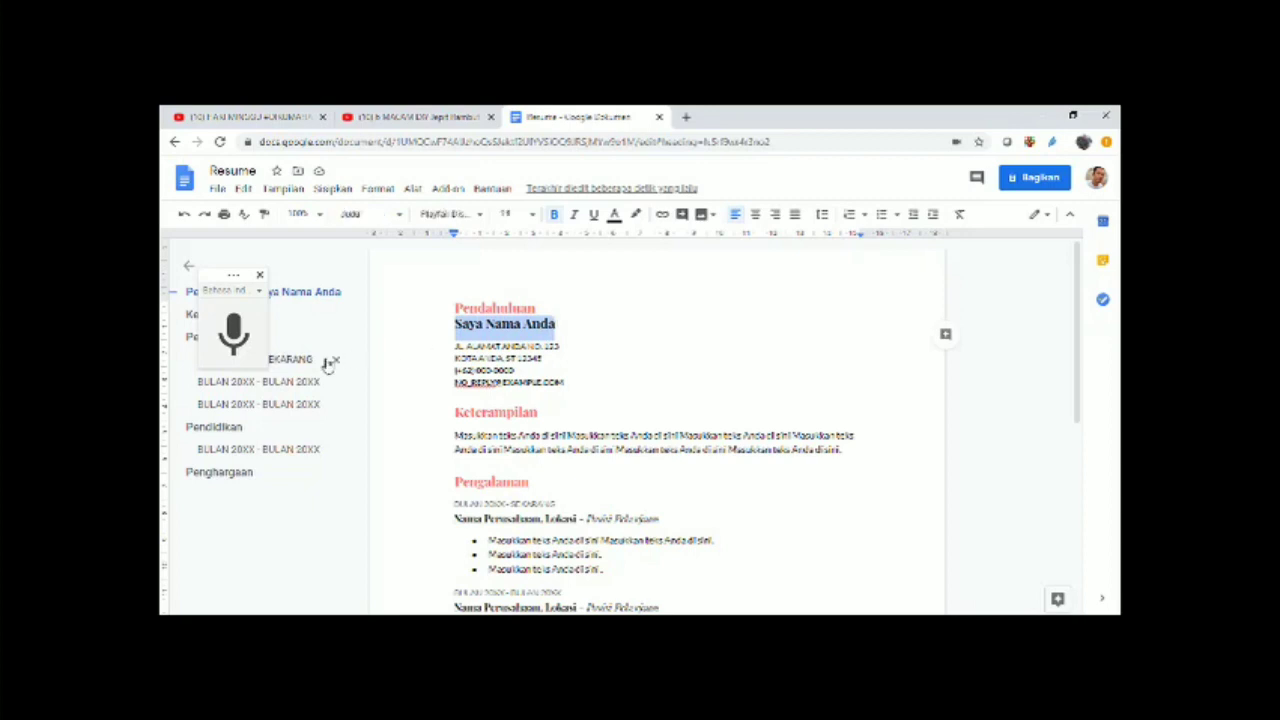
# - Replace the first heading line with "Bab 1" by voice typing and delete the extra dictated word "kebaya"
pyautogui.moveTo(456, 310); pyautogui.dragTo(536, 310)
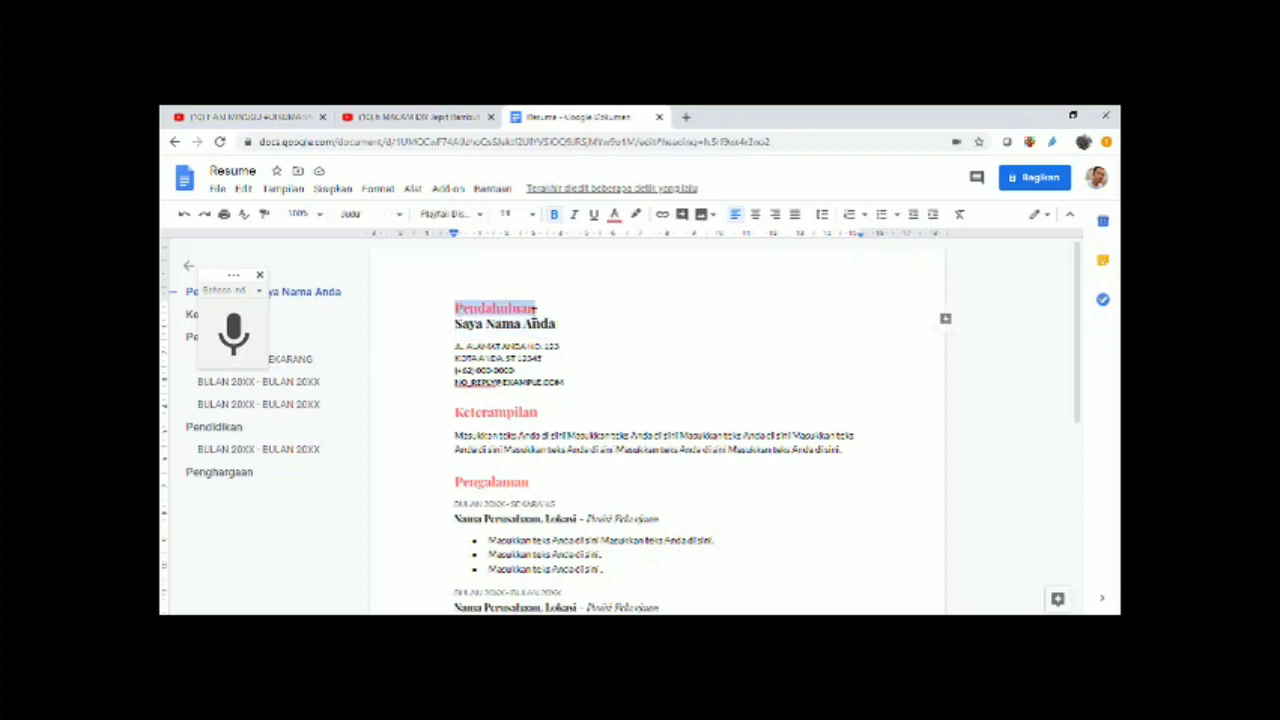
pyautogui.click(230, 340)
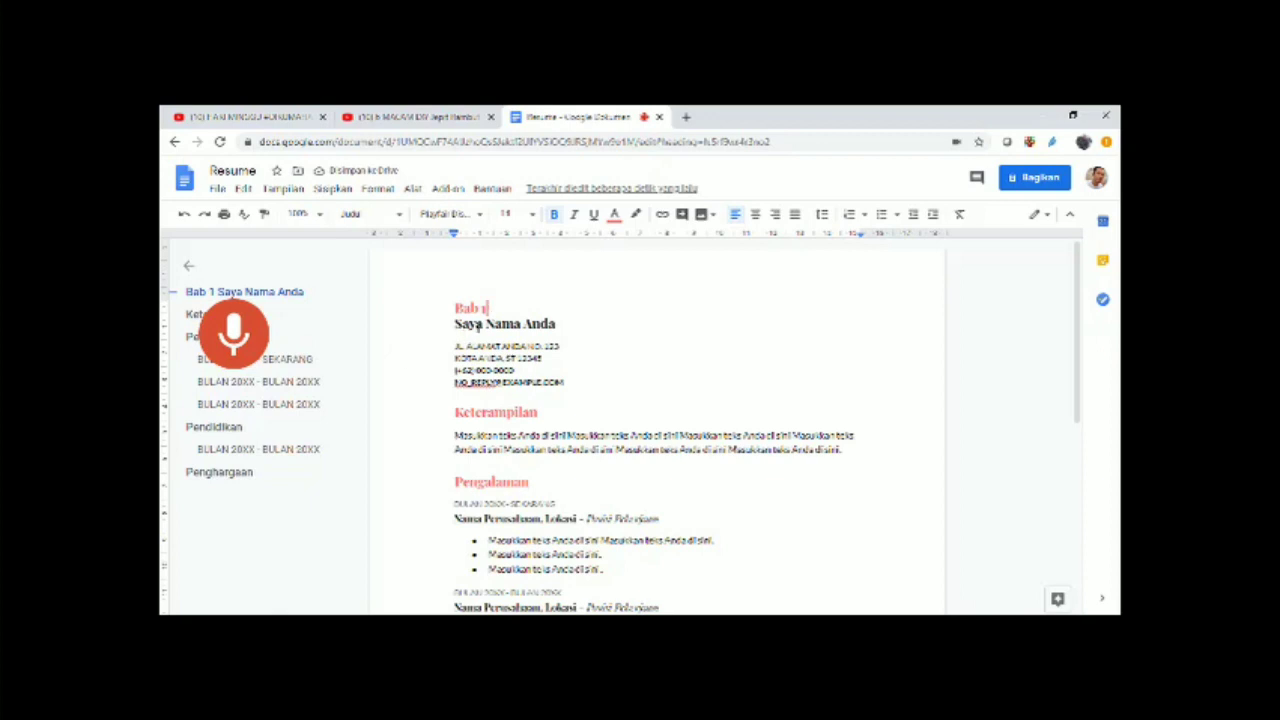
pyautogui.click(256, 340)
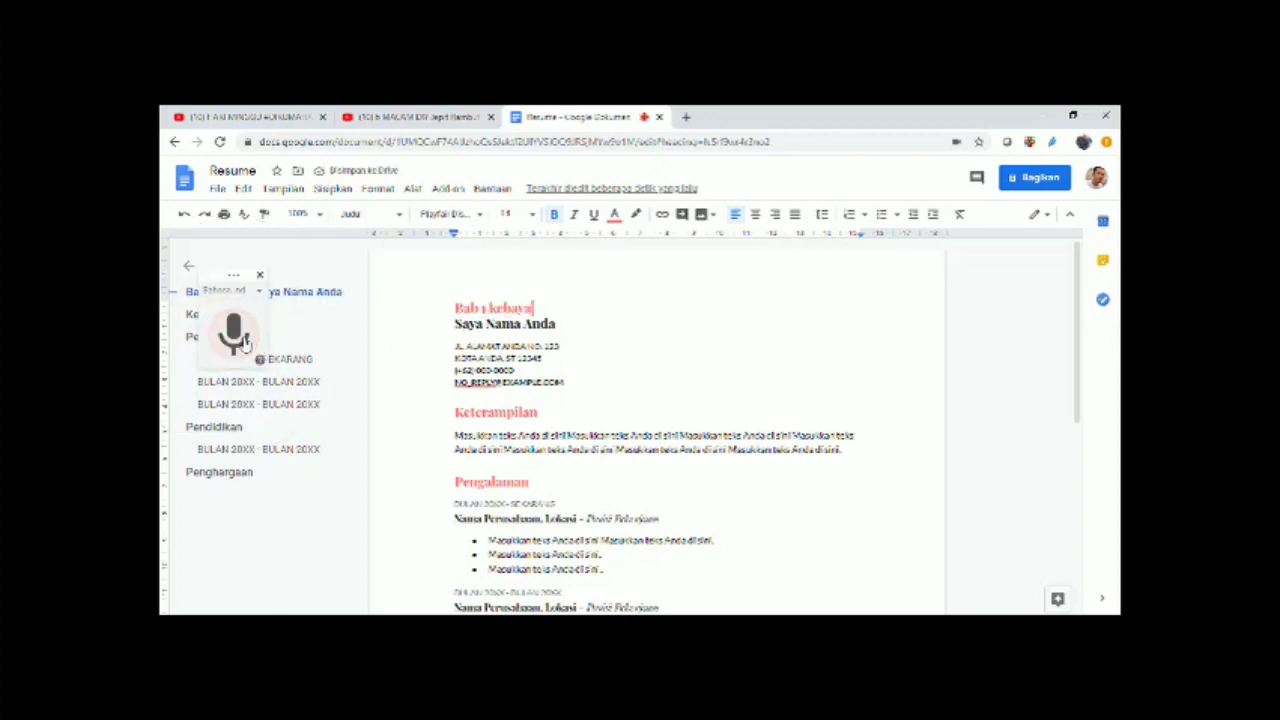
pyautogui.press('BackSpace')
pyautogui.press('BackSpace')
pyautogui.press('BackSpace')
pyautogui.press('BackSpace')
pyautogui.press('BackSpace')
pyautogui.press('BackSpace')
pyautogui.press('BackSpace')
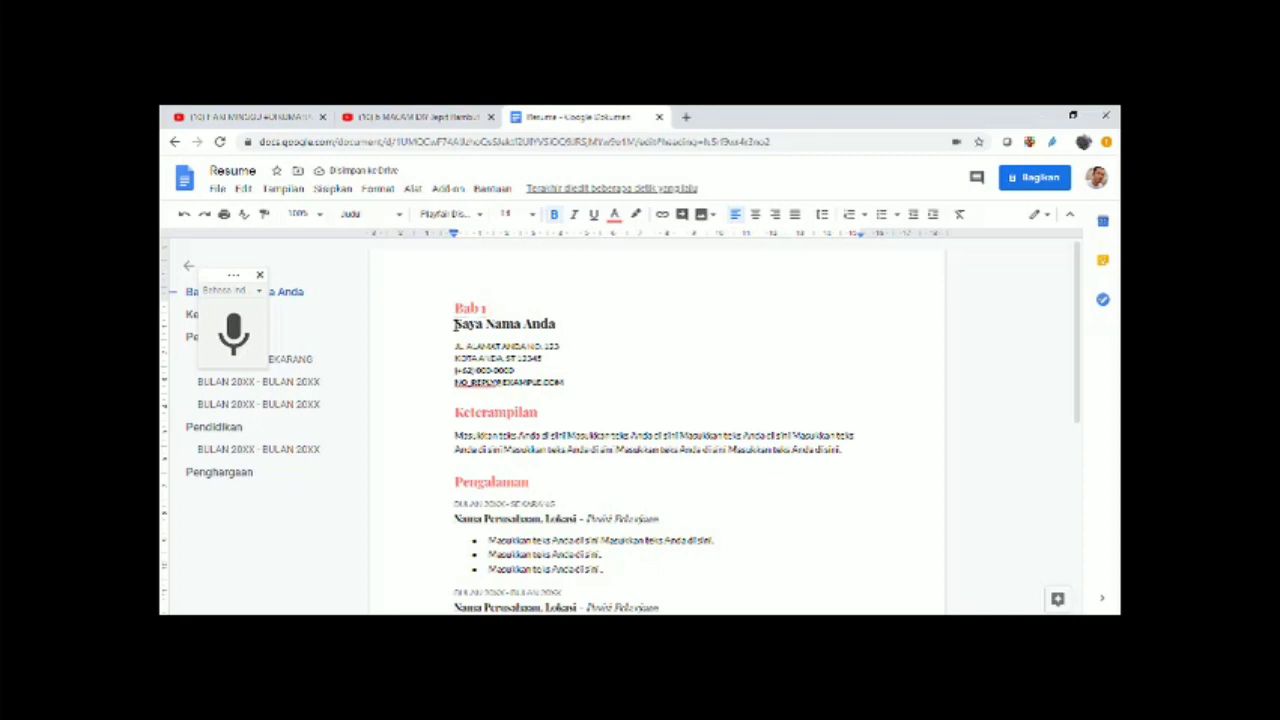
# - Replace the line "Saya Nama Anda" with "Pendahuluan" by voice typing
pyautogui.moveTo(454, 325); pyautogui.dragTo(557, 333)
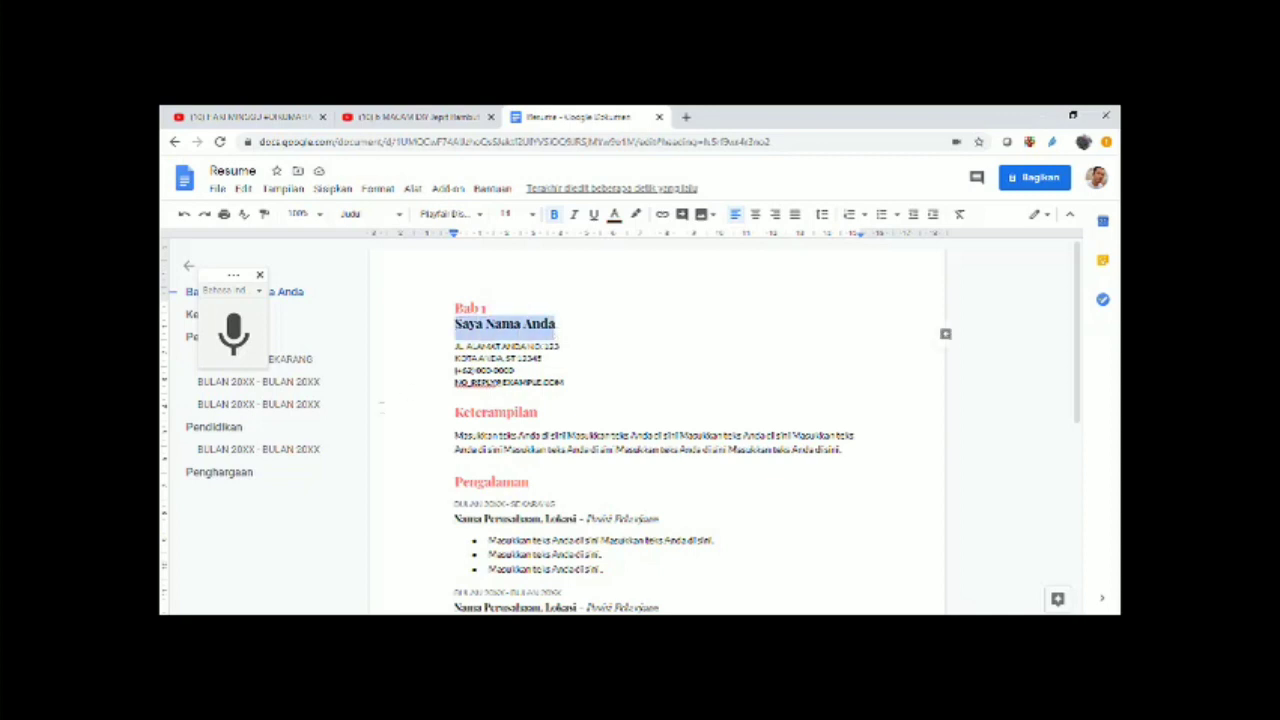
pyautogui.click(234, 338)
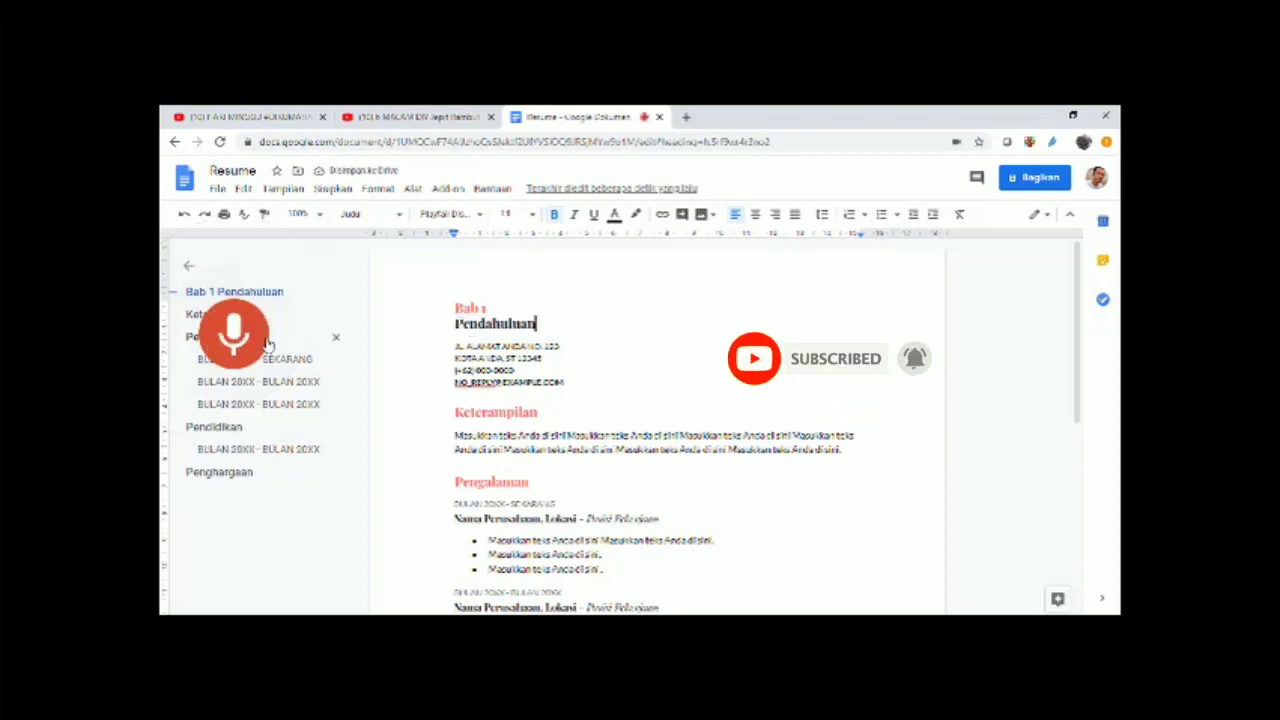
pyautogui.click(266, 344)
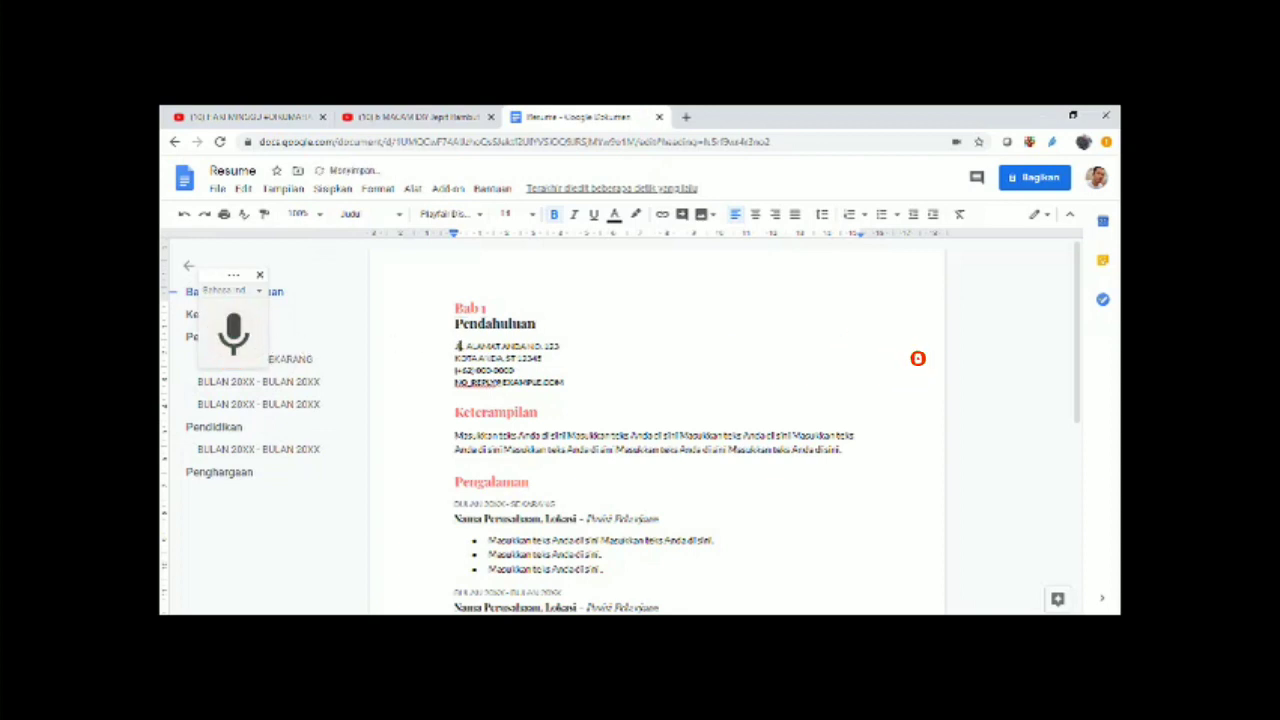
# - Replace the four placeholder contact lines with a dictated sentence beginning "Makalah ini disusun"
pyautogui.moveTo(457, 346); pyautogui.dragTo(576, 383)
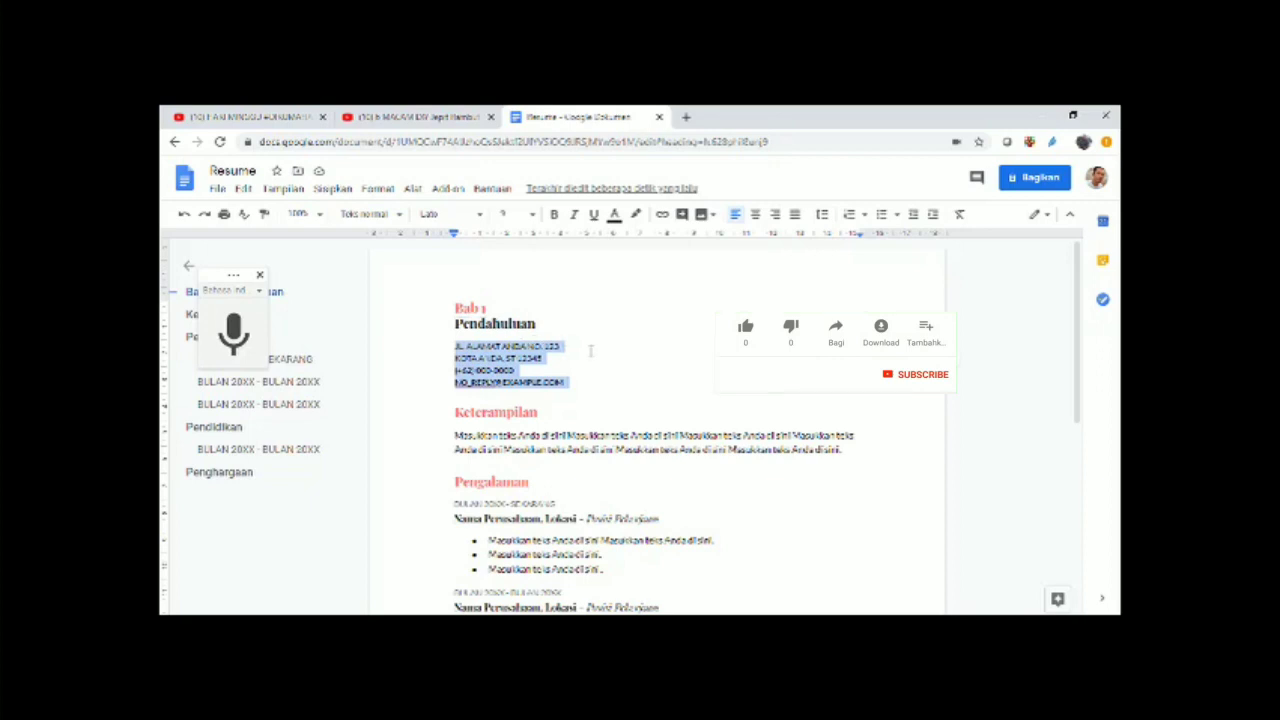
pyautogui.click(236, 341)
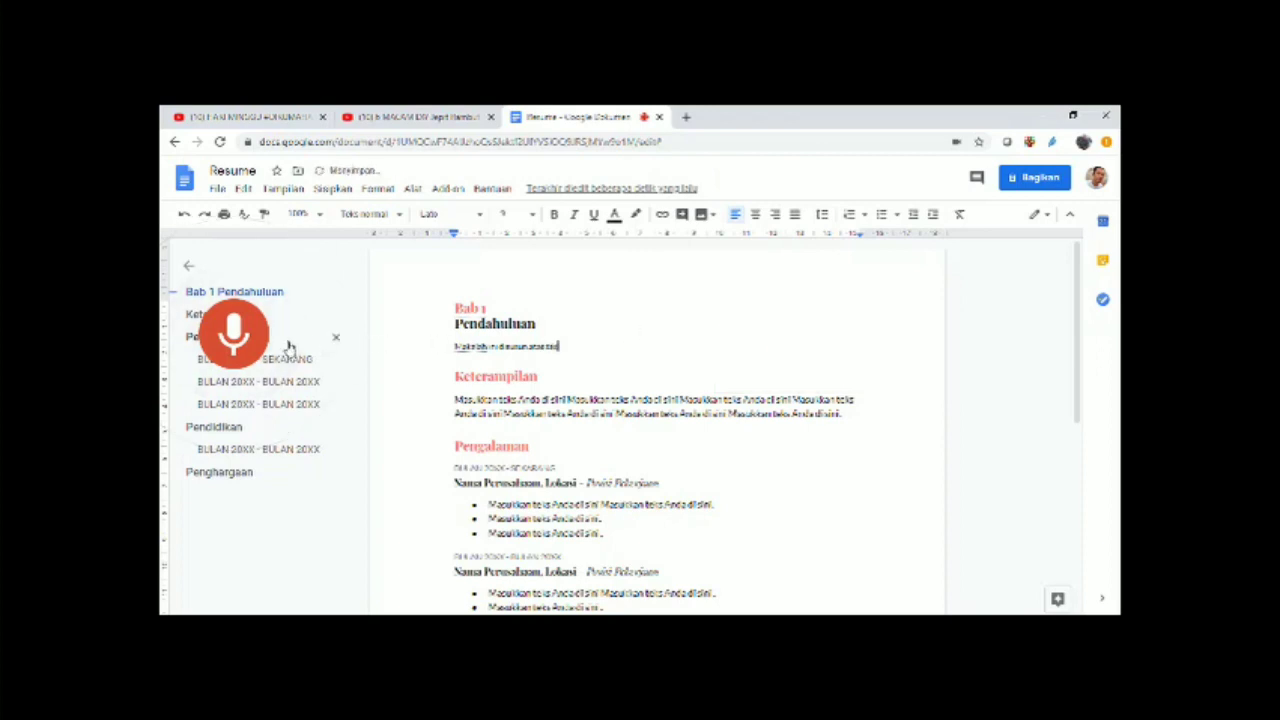
pyautogui.click(236, 340)
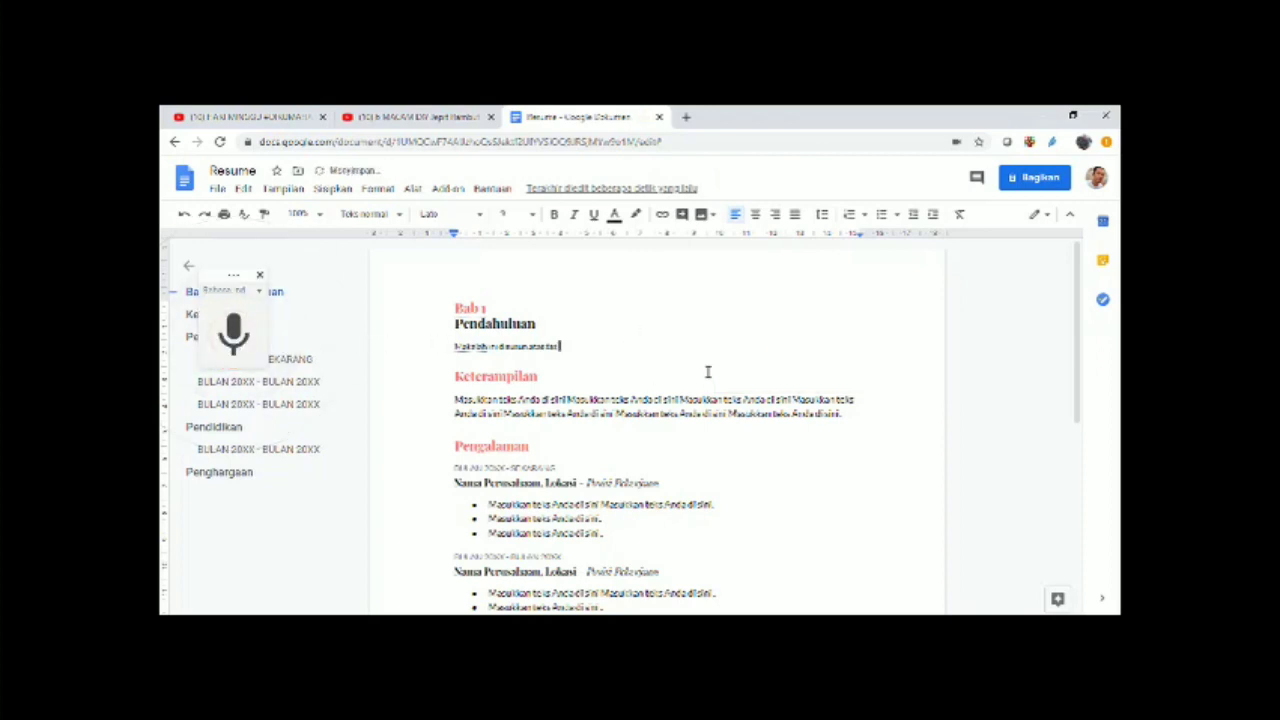
# - Correct the end of the sentence under "Pendahuluan" and complete it by voice typing with "Sebagai salah satu syarat untuk digunakan melakukan penelitian untuk disertasi saya"
pyautogui.press('BackSpace')
pyautogui.press('BackSpace')
pyautogui.press('BackSpace')
pyautogui.press('BackSpace')
pyautogui.press('BackSpace')
pyautogui.press('BackSpace')
pyautogui.press('BackSpace')
pyautogui.press('BackSpace')
pyautogui.click(243, 338)
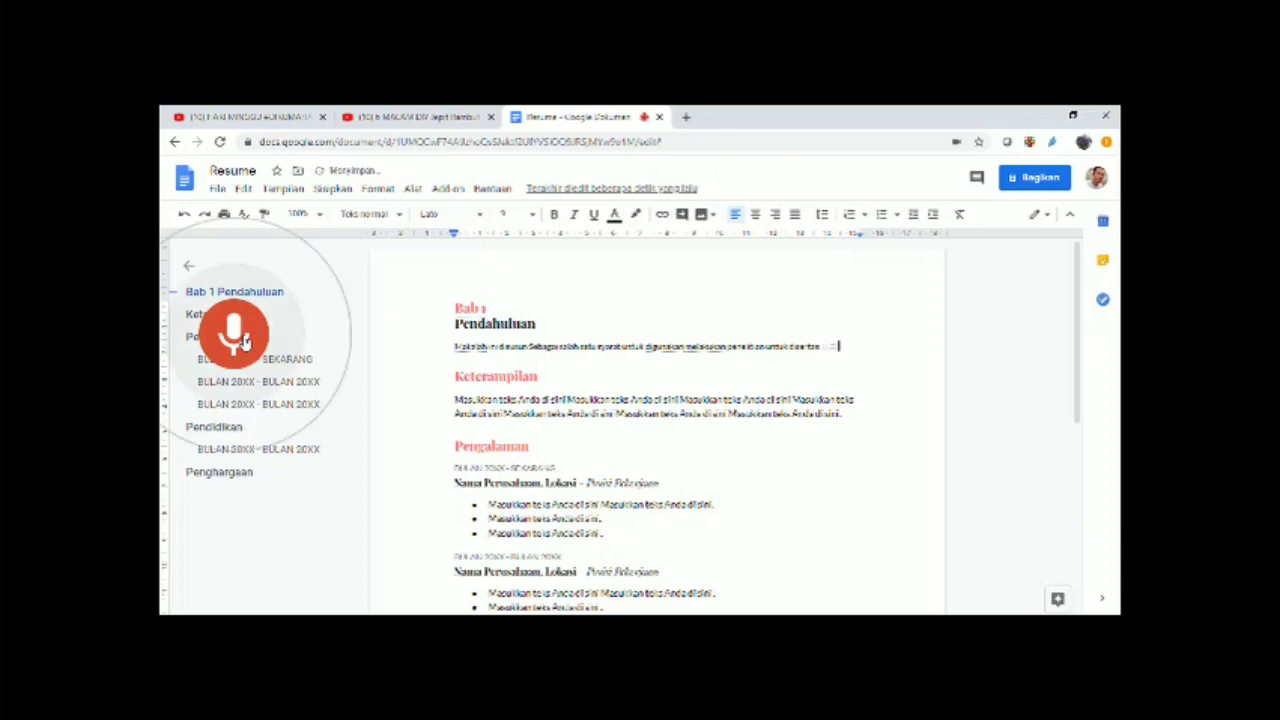
pyautogui.click(238, 338)
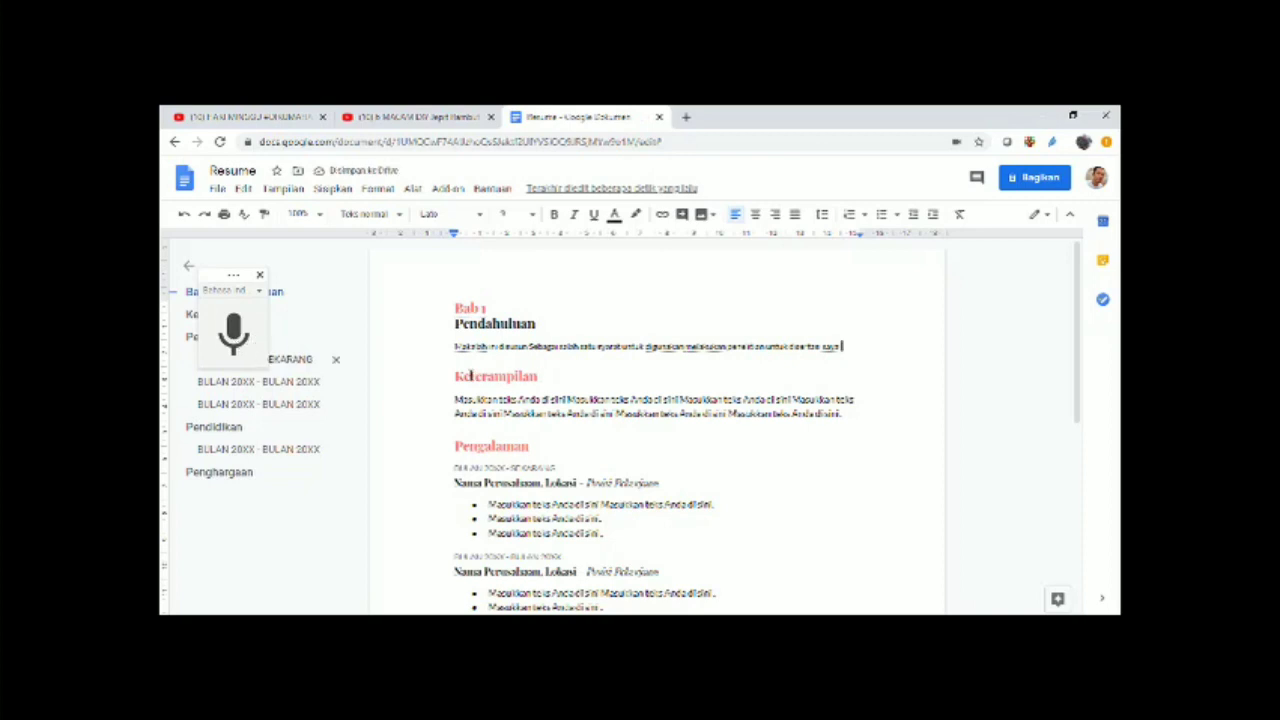
# - Replace the heading "Keterampilan" with "Latar belakang" by voice typing
pyautogui.moveTo(455, 376); pyautogui.dragTo(543, 376)
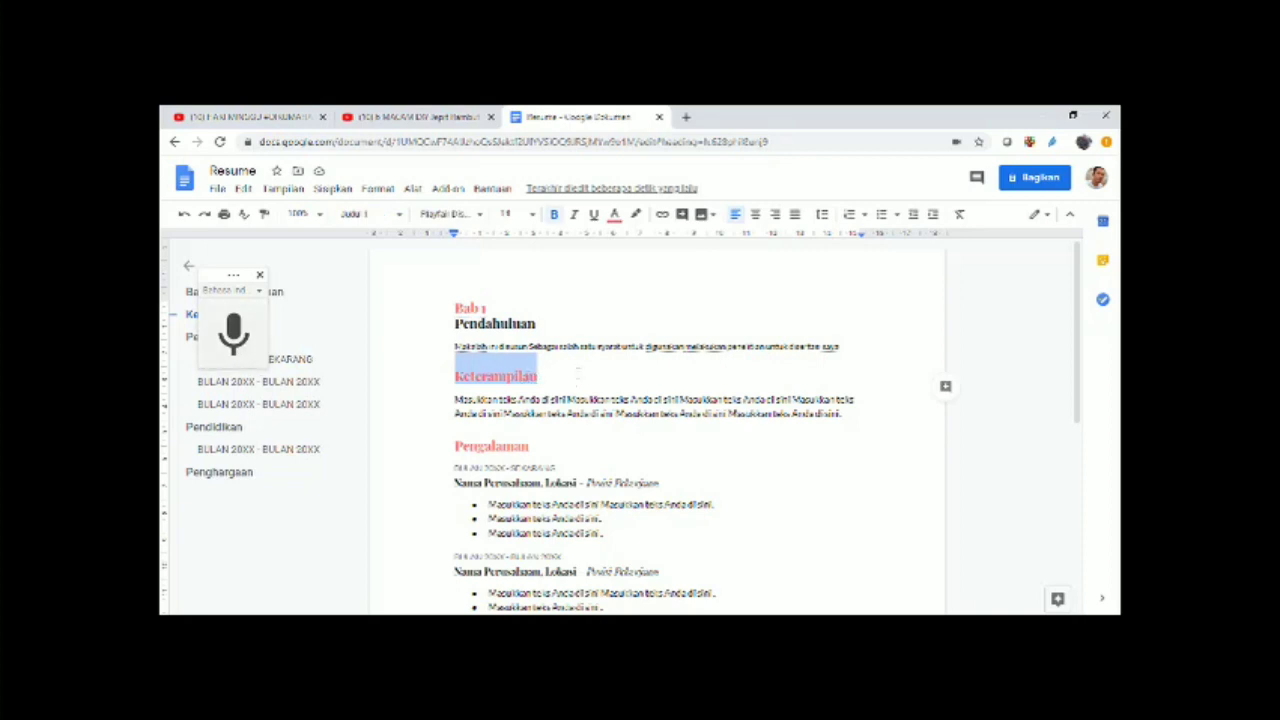
pyautogui.click(590, 381)
pyautogui.moveTo(553, 380); pyautogui.dragTo(456, 377)
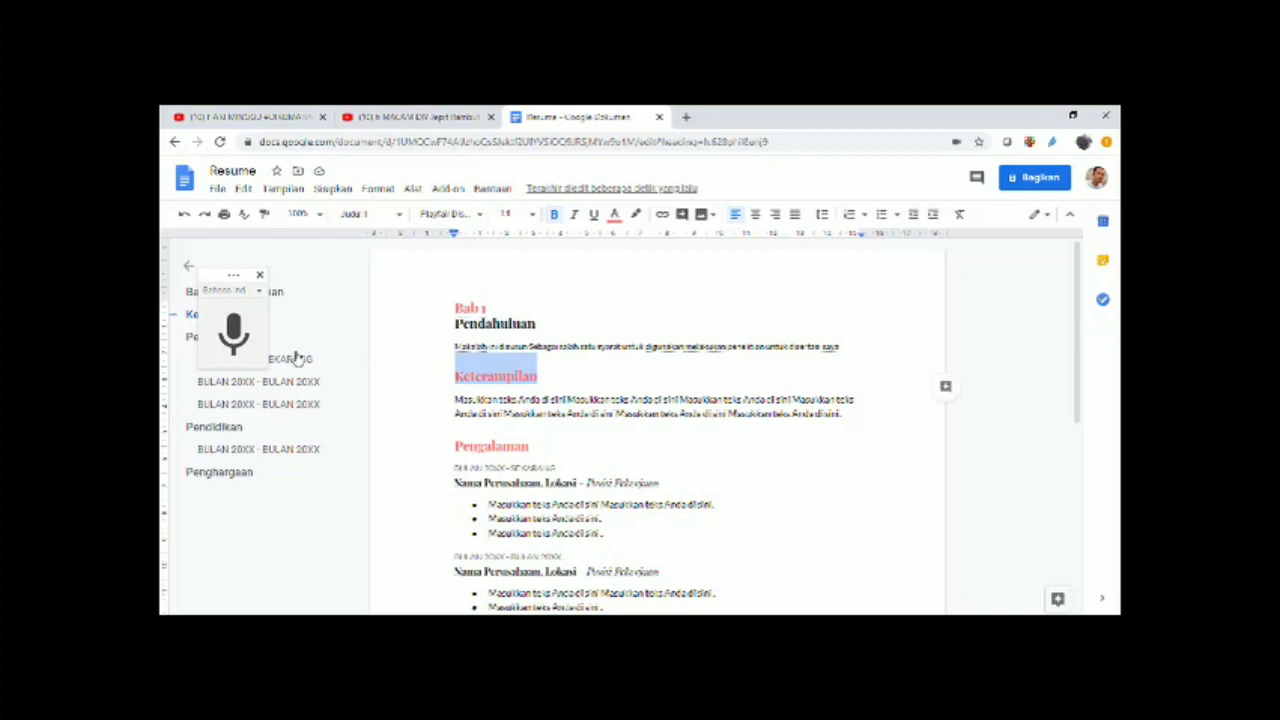
pyautogui.click(230, 335)
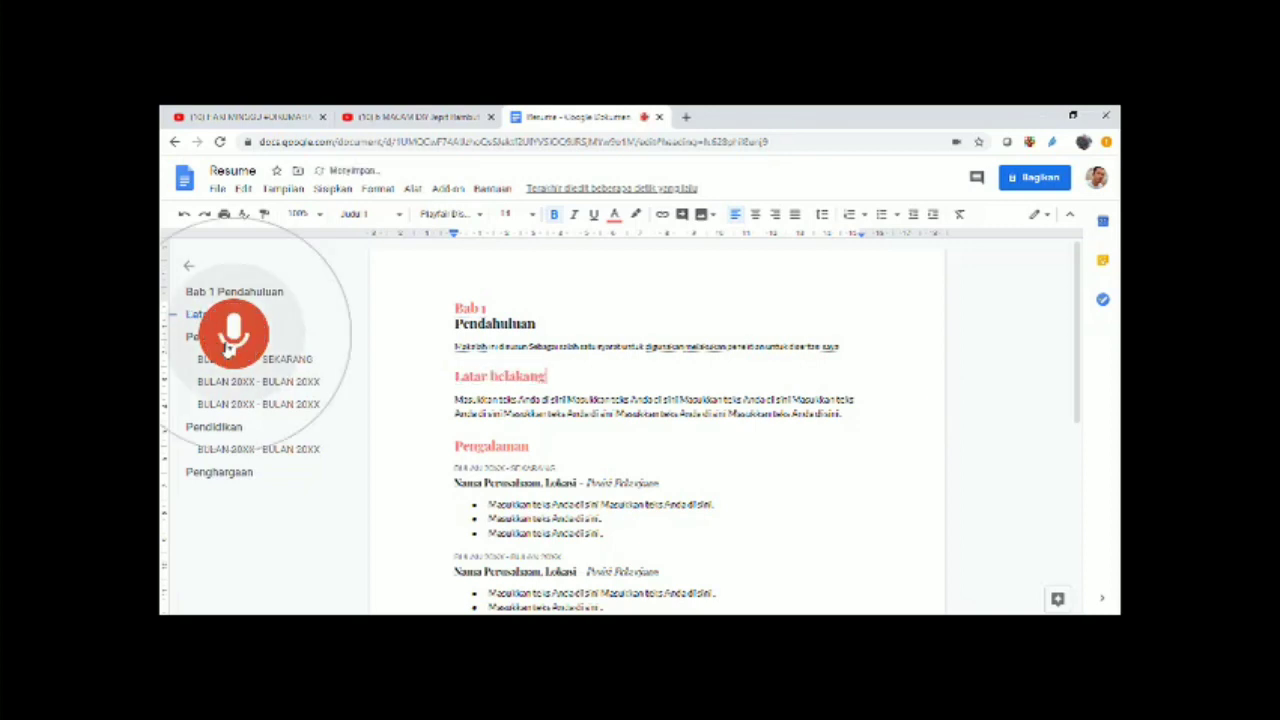
pyautogui.click(231, 340)
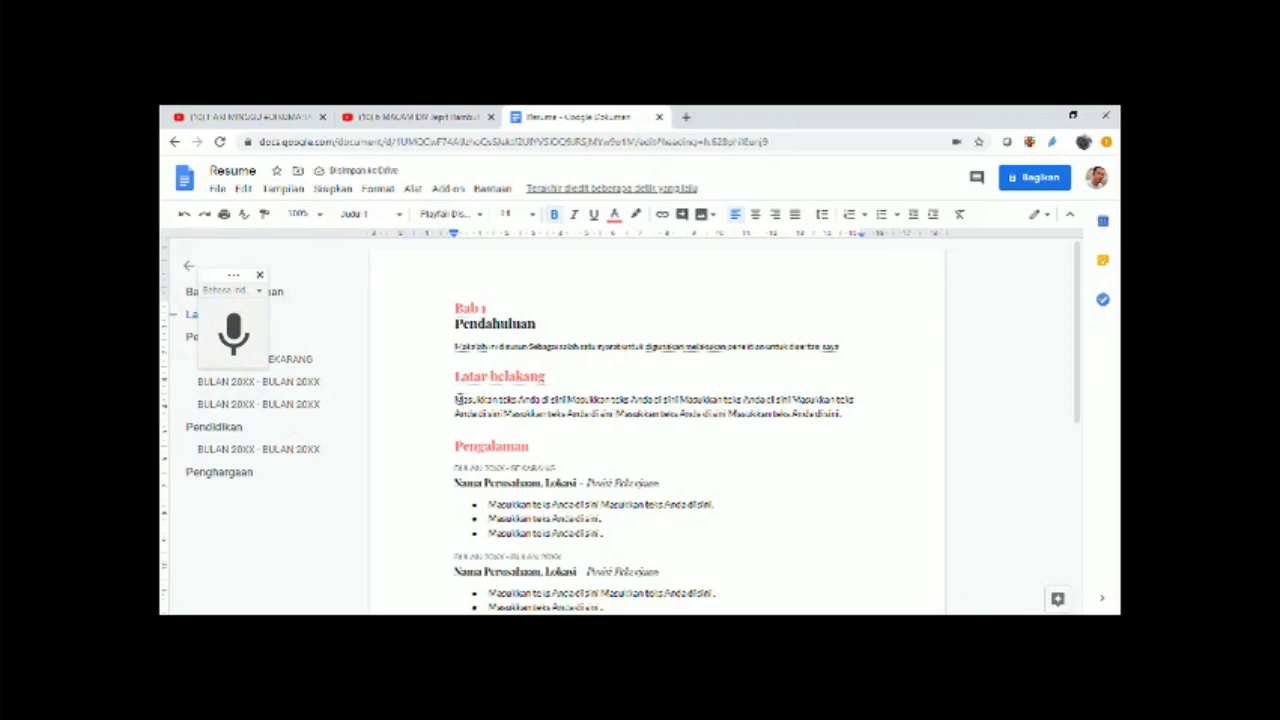
# - Replace the placeholder paragraph under "Latar belakang" by dictating text from "Berdasarkan fakta dan hasil pengamatan" through "Oleh karenanya dirasa perlu melakukan penelitian lebih lanjut"
pyautogui.moveTo(456, 400); pyautogui.dragTo(848, 413)
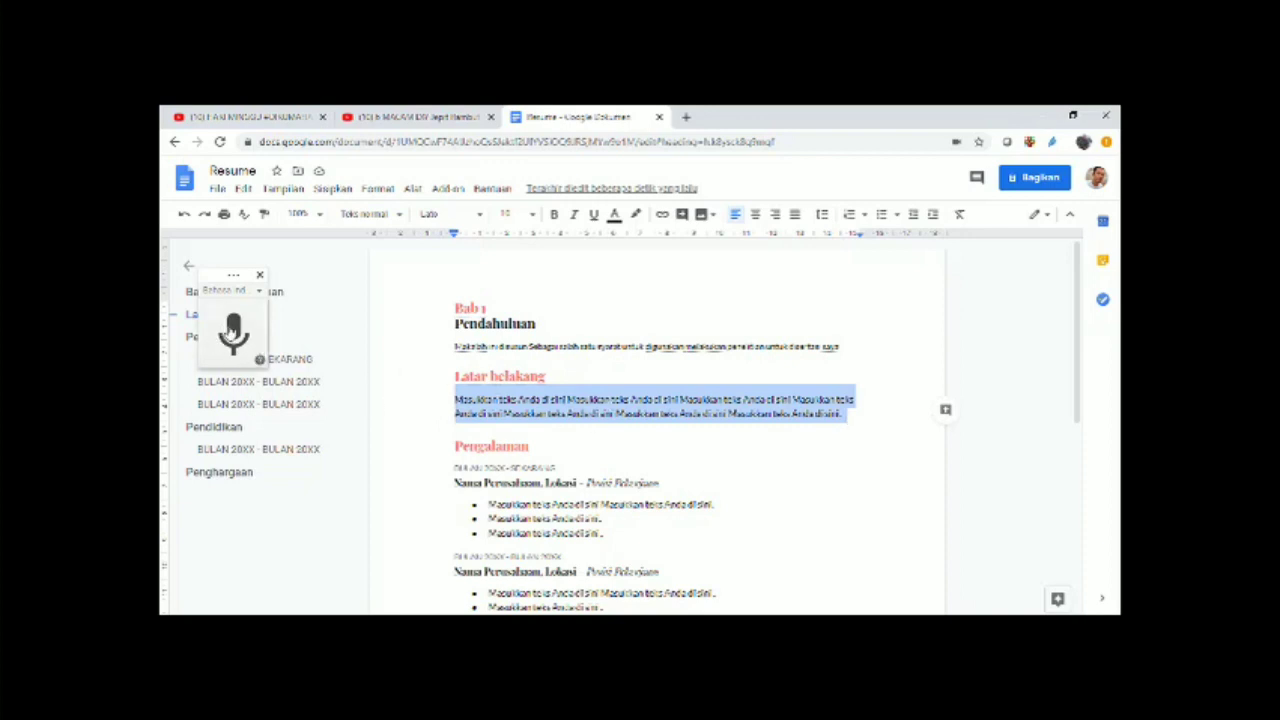
pyautogui.click(233, 330)
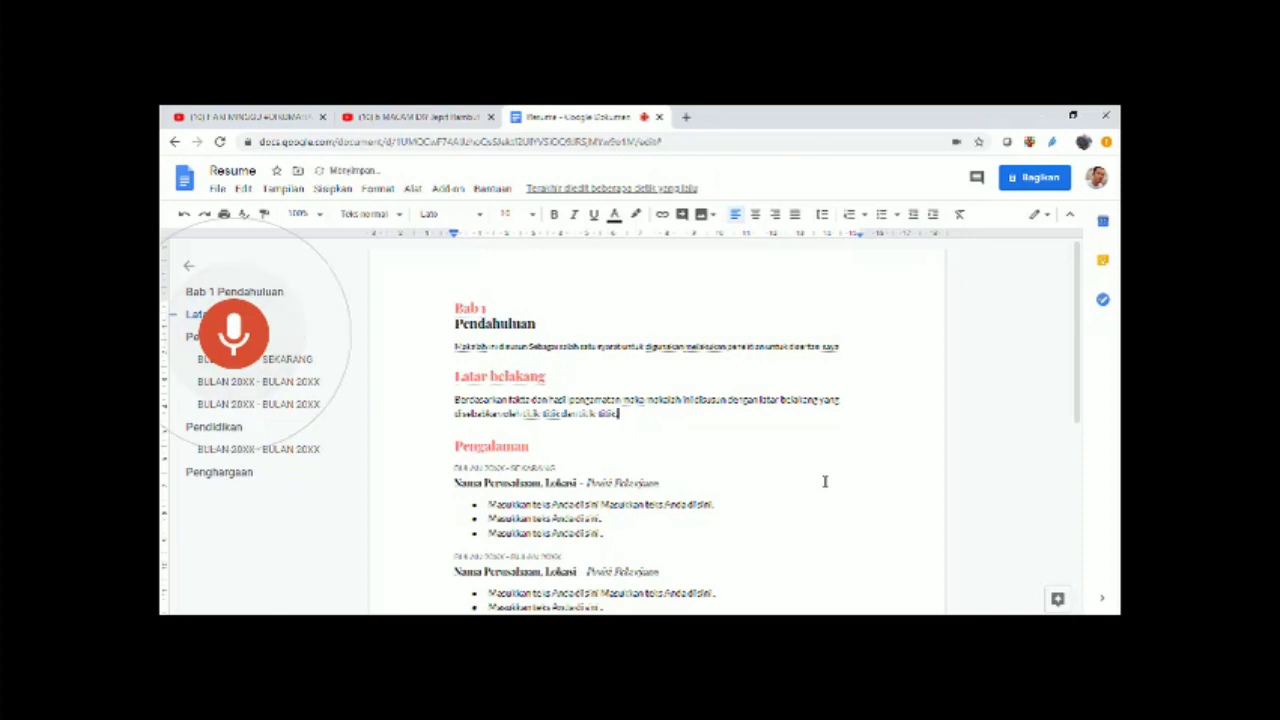
pyautogui.click(233, 340)
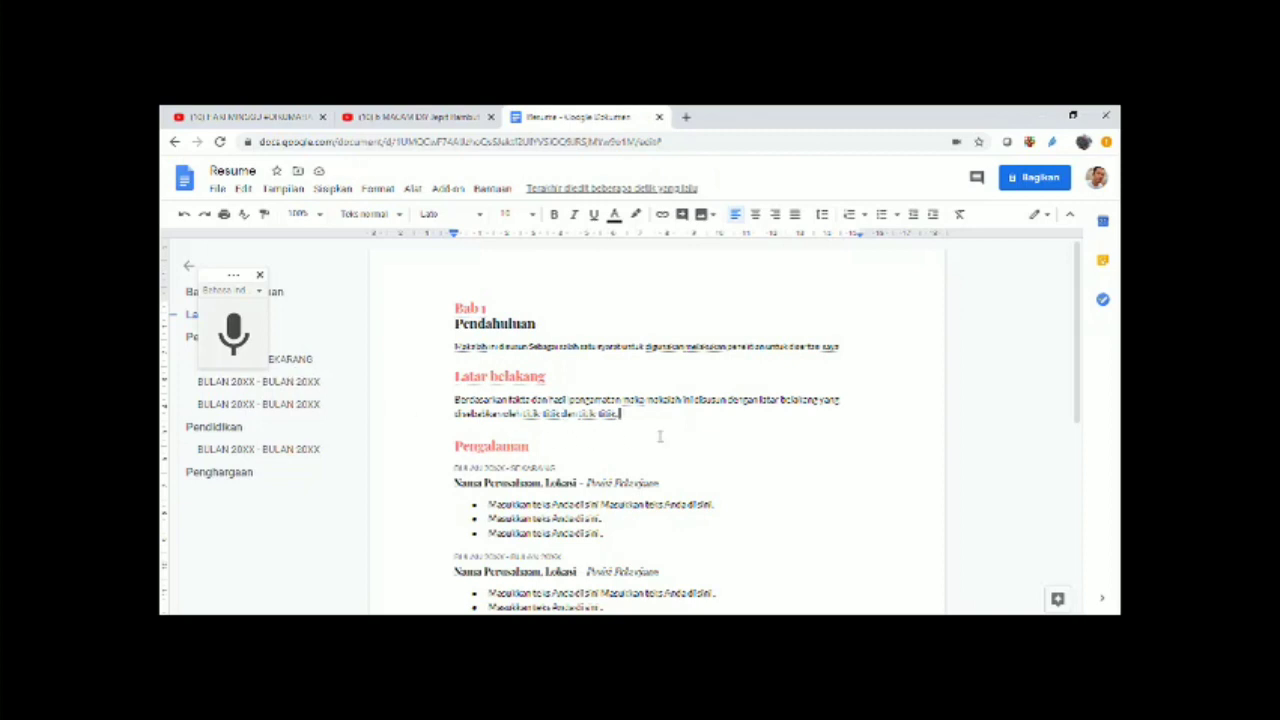
pyautogui.click(236, 332)
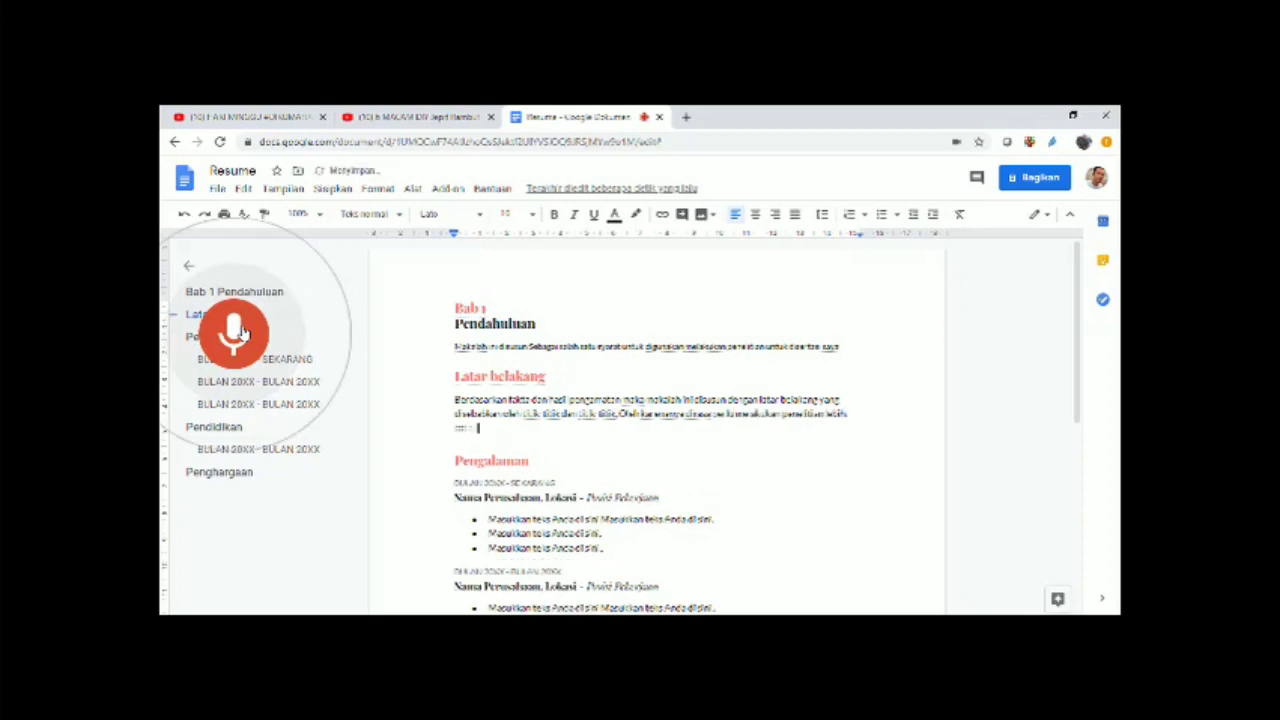
pyautogui.click(241, 333)
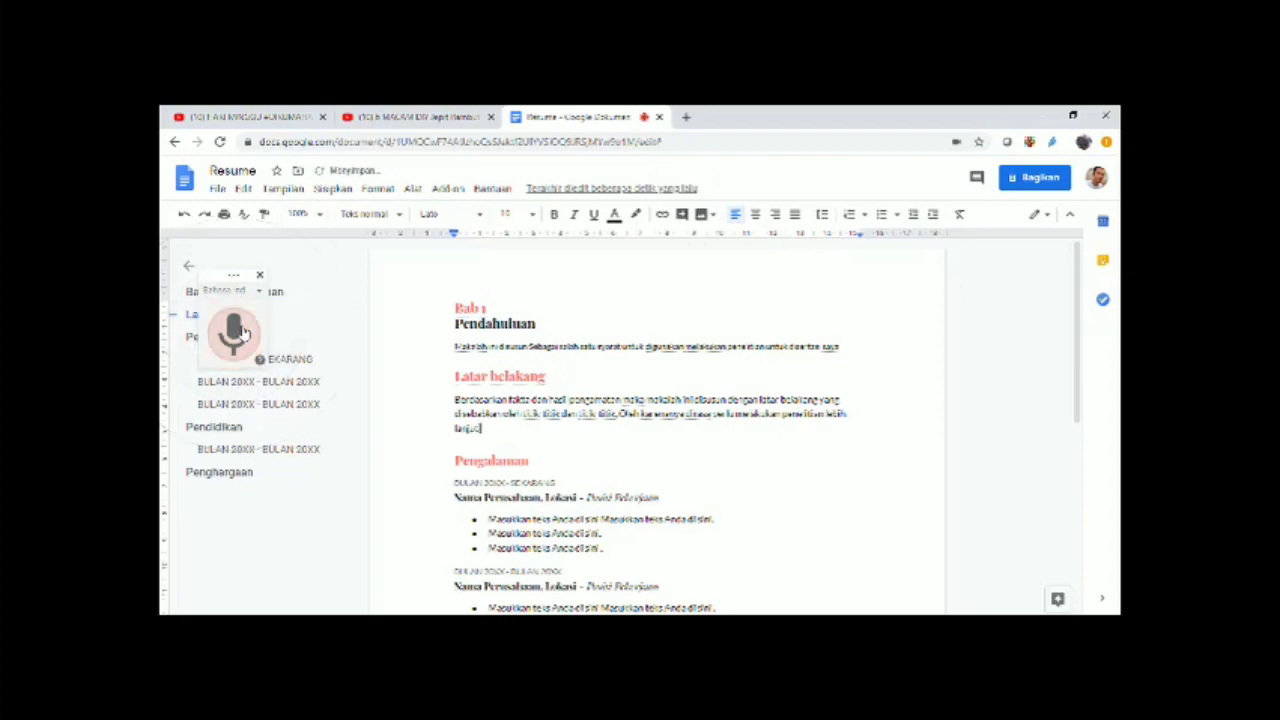
# - Look through the remaining template sections, from "Pengalaman" down to "Penghargaan", for the content still to replace
pyautogui.scroll(-3, 669, 430)
pyautogui.scroll(-5, 669, 430)
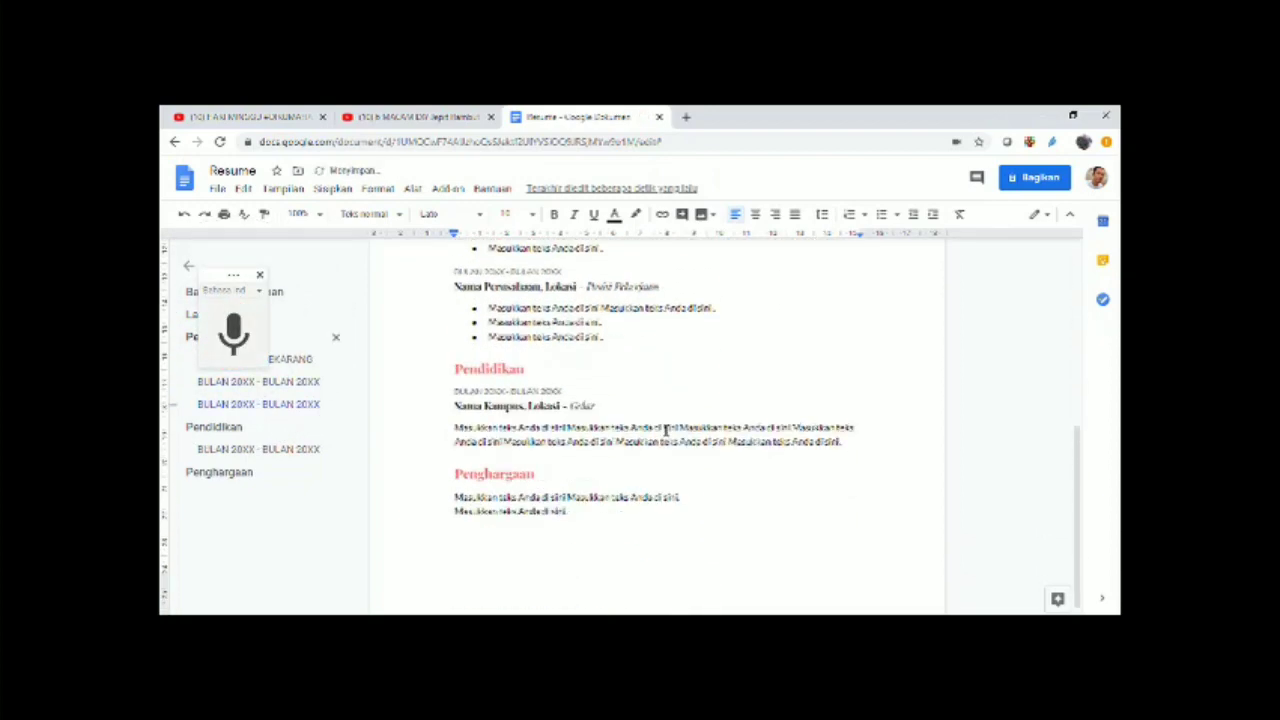
pyautogui.scroll(3, 665, 430)
pyautogui.scroll(3, 665, 432)
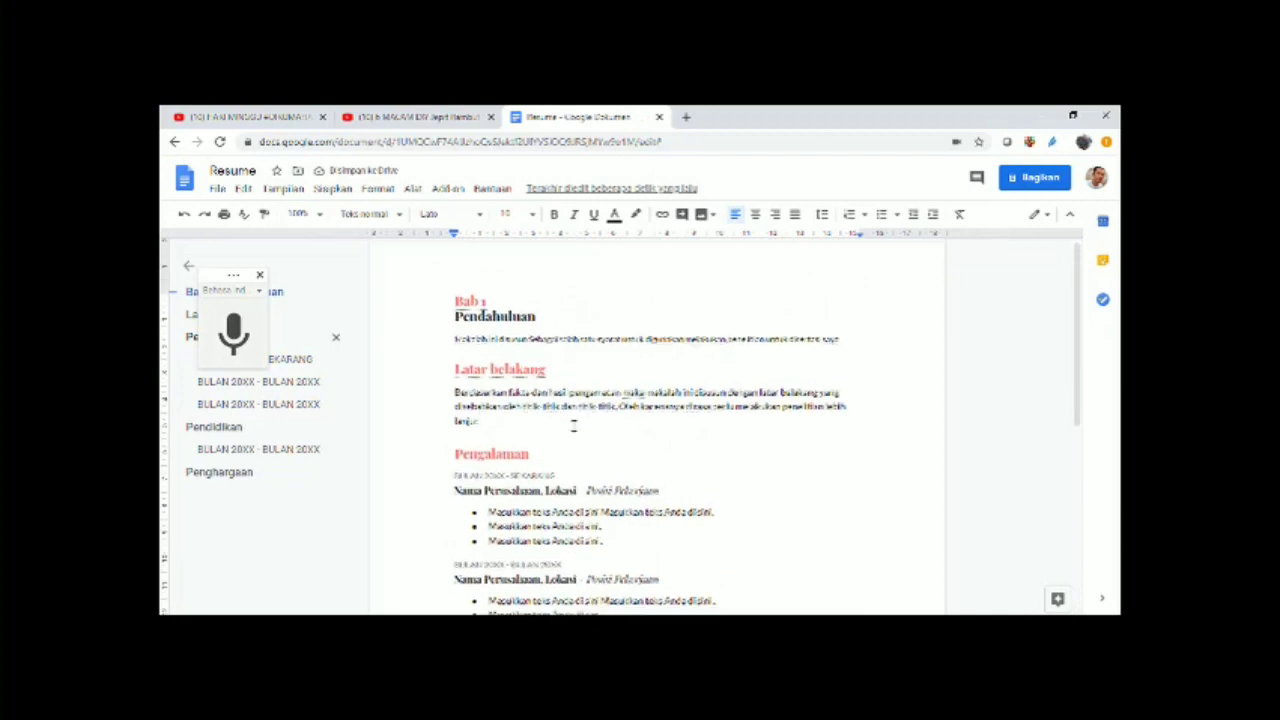
pyautogui.scroll(-1, 665, 432)
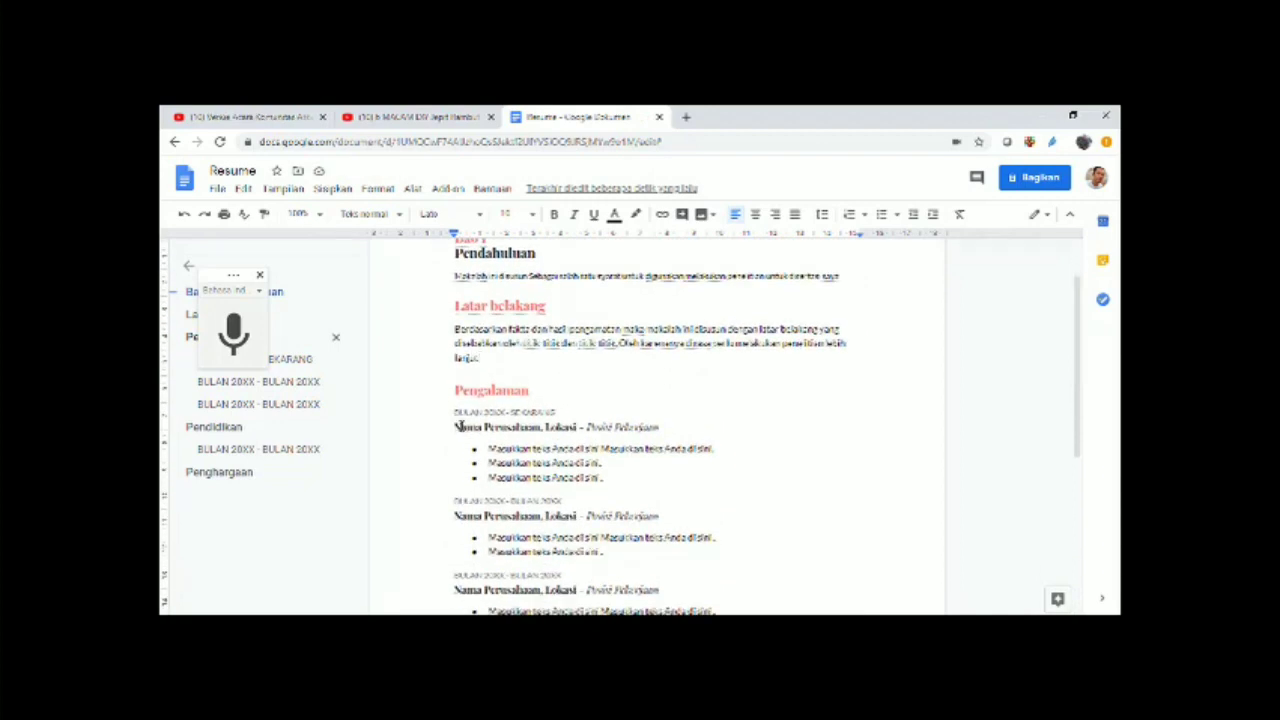
pyautogui.scroll(-5, 457, 425)
pyautogui.scroll(5, 563, 460)
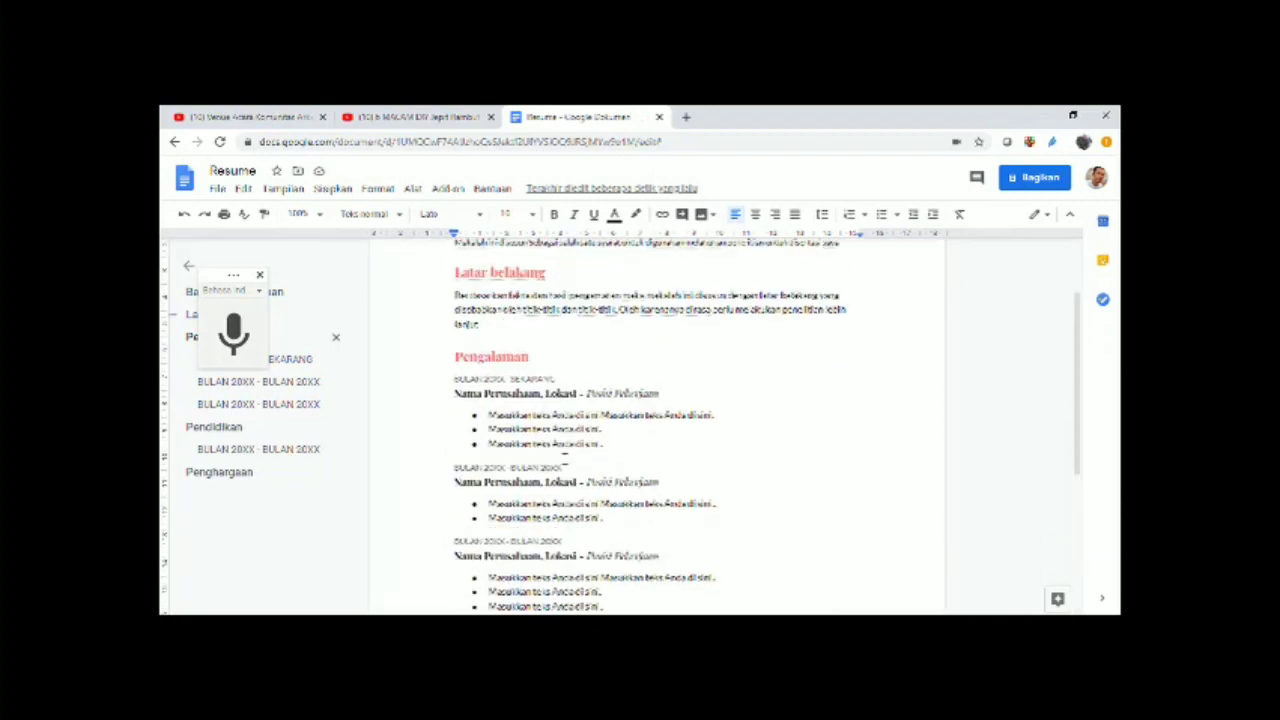
pyautogui.scroll(2, 563, 461)
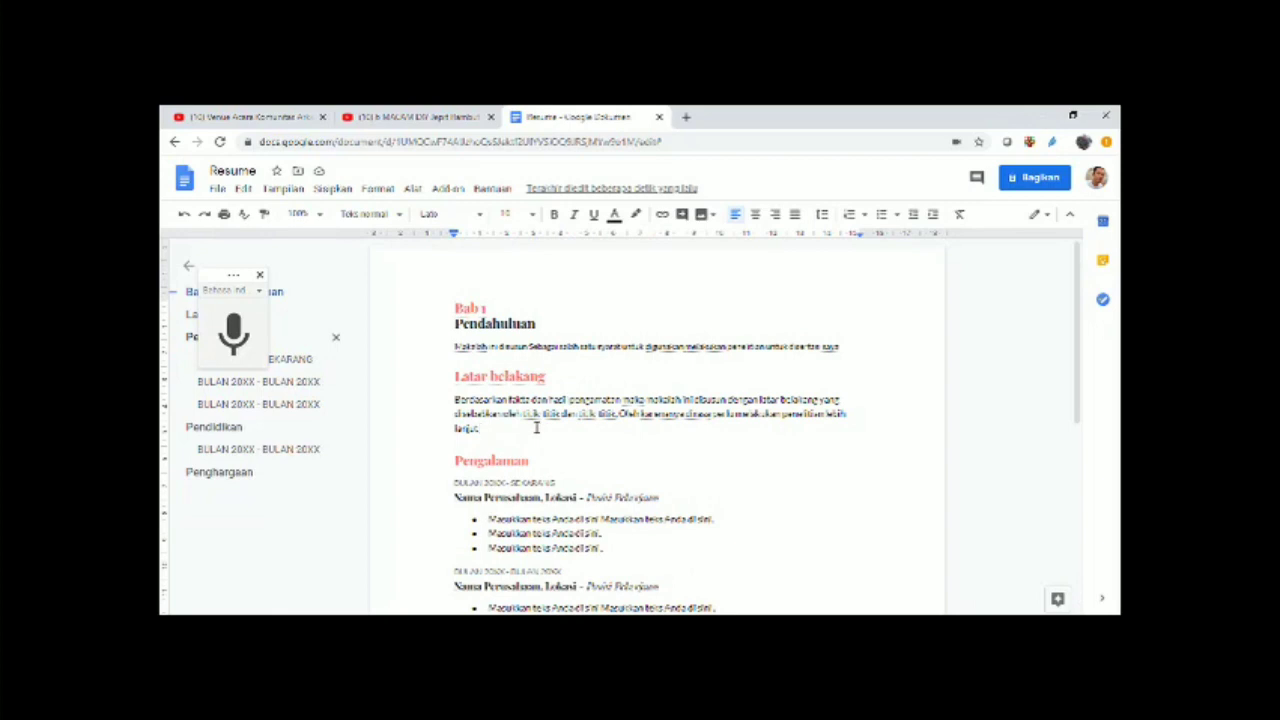
pyautogui.scroll(-1, 536, 428)
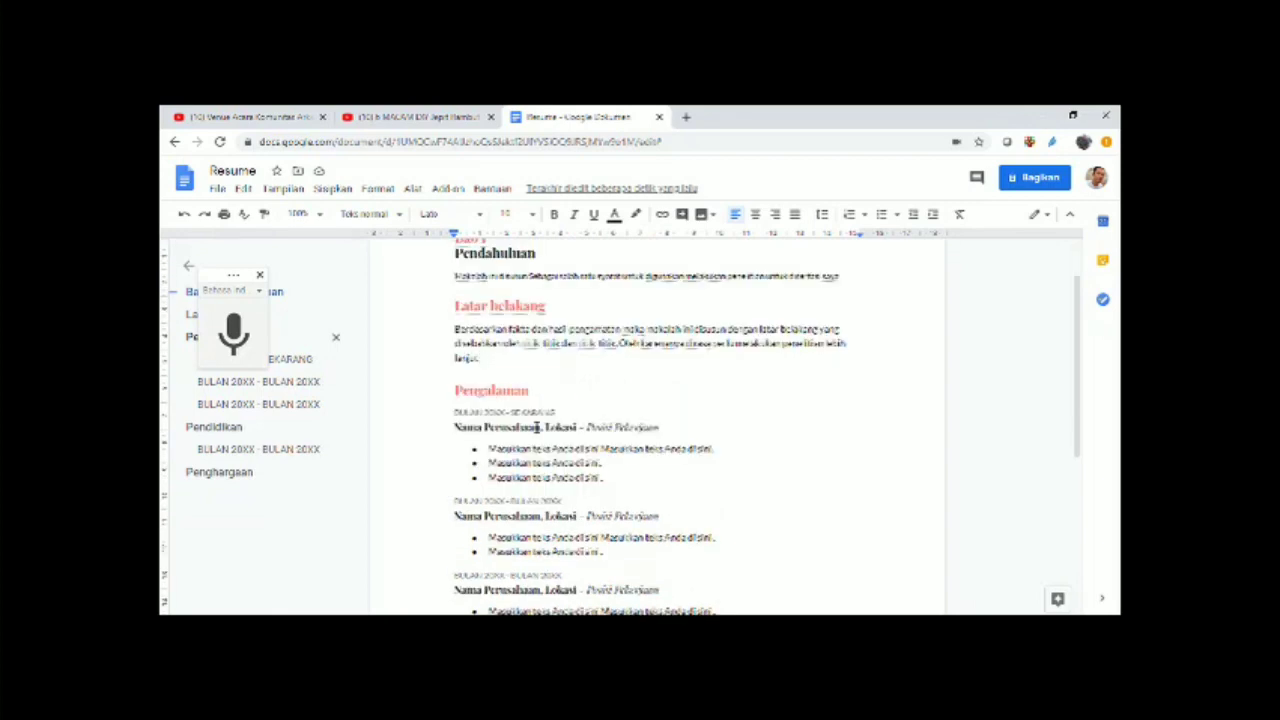
pyautogui.scroll(1, 536, 428)
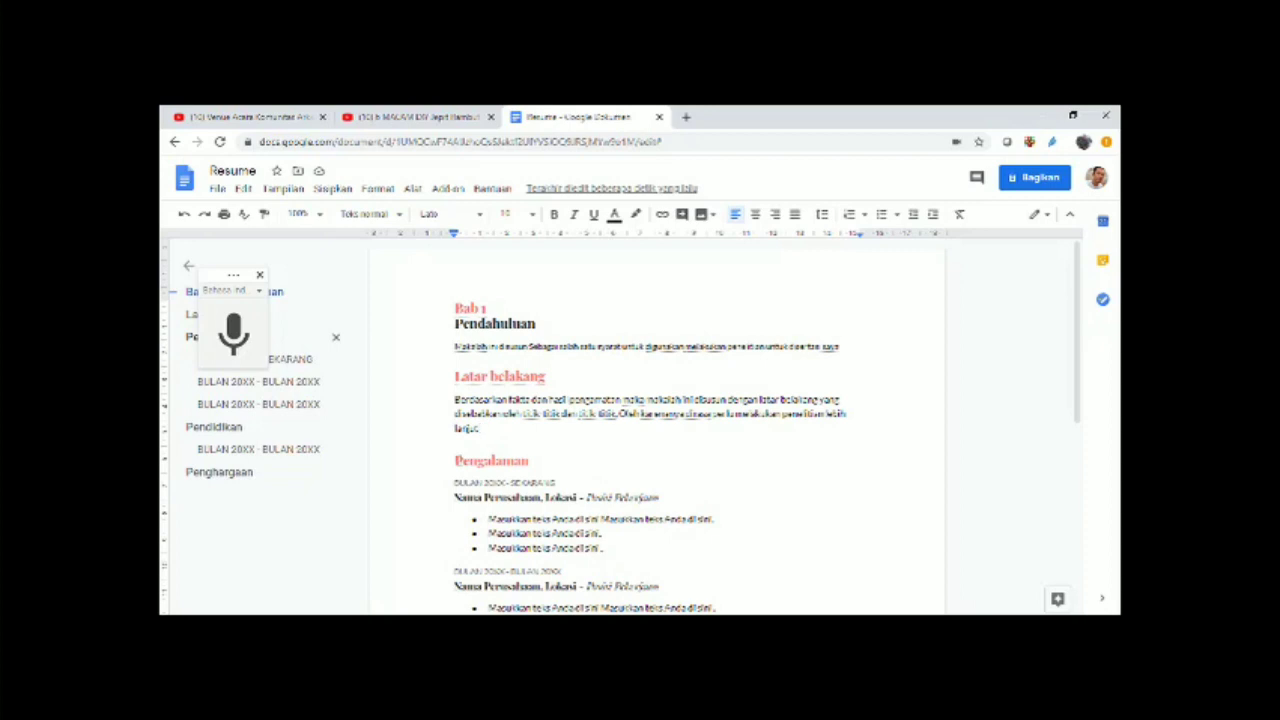
# - Replace the heading "Pengalaman" with "Landasan teori" by voice typing
pyautogui.doubleClick(490, 460)
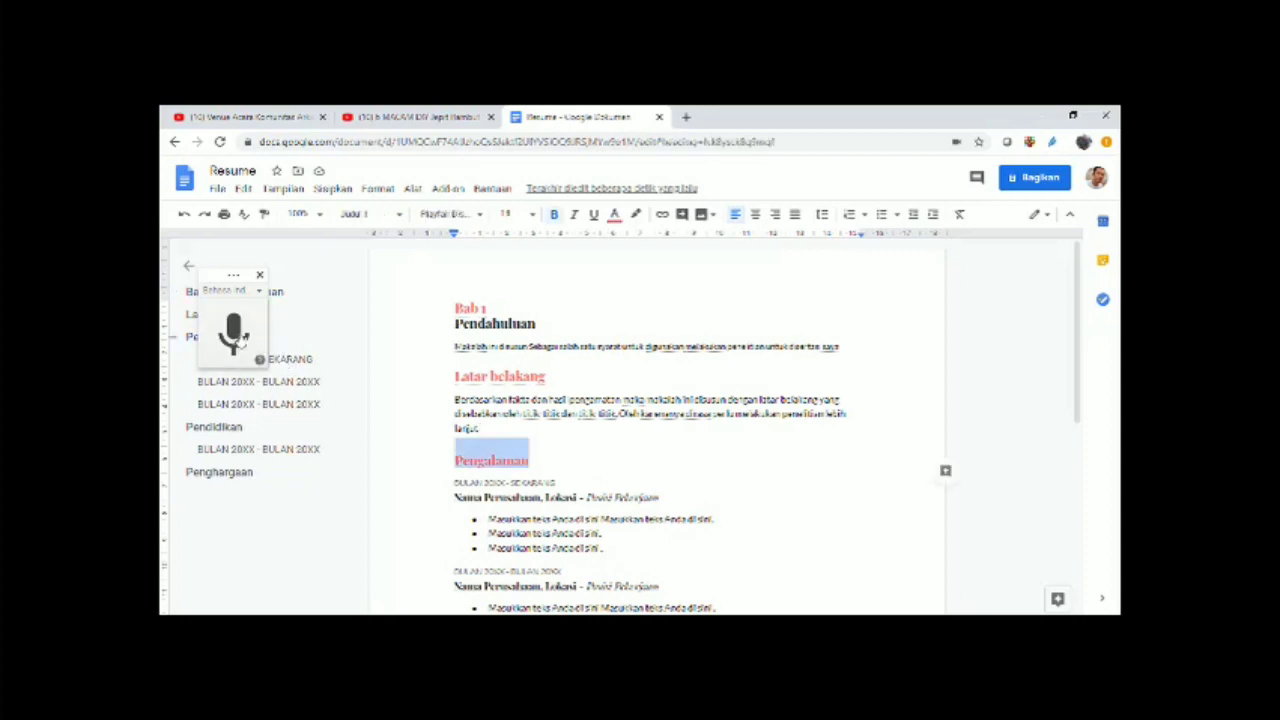
pyautogui.click(235, 334)
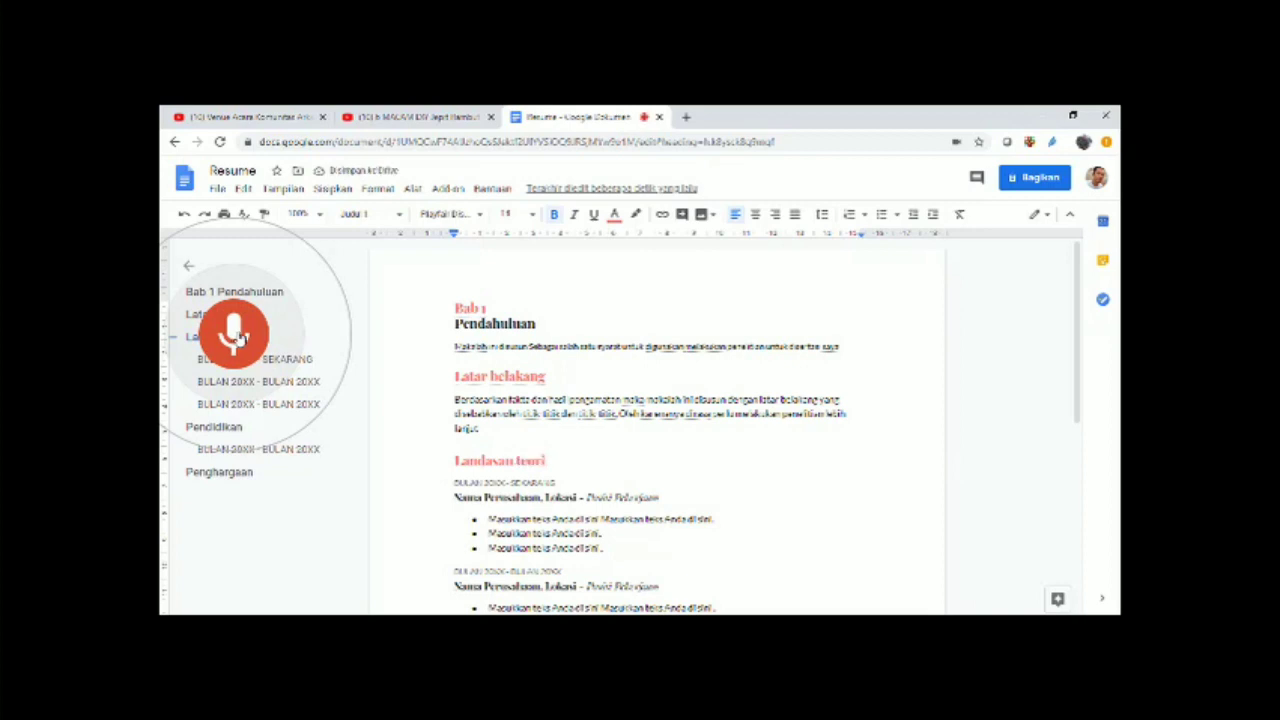
pyautogui.click(235, 336)
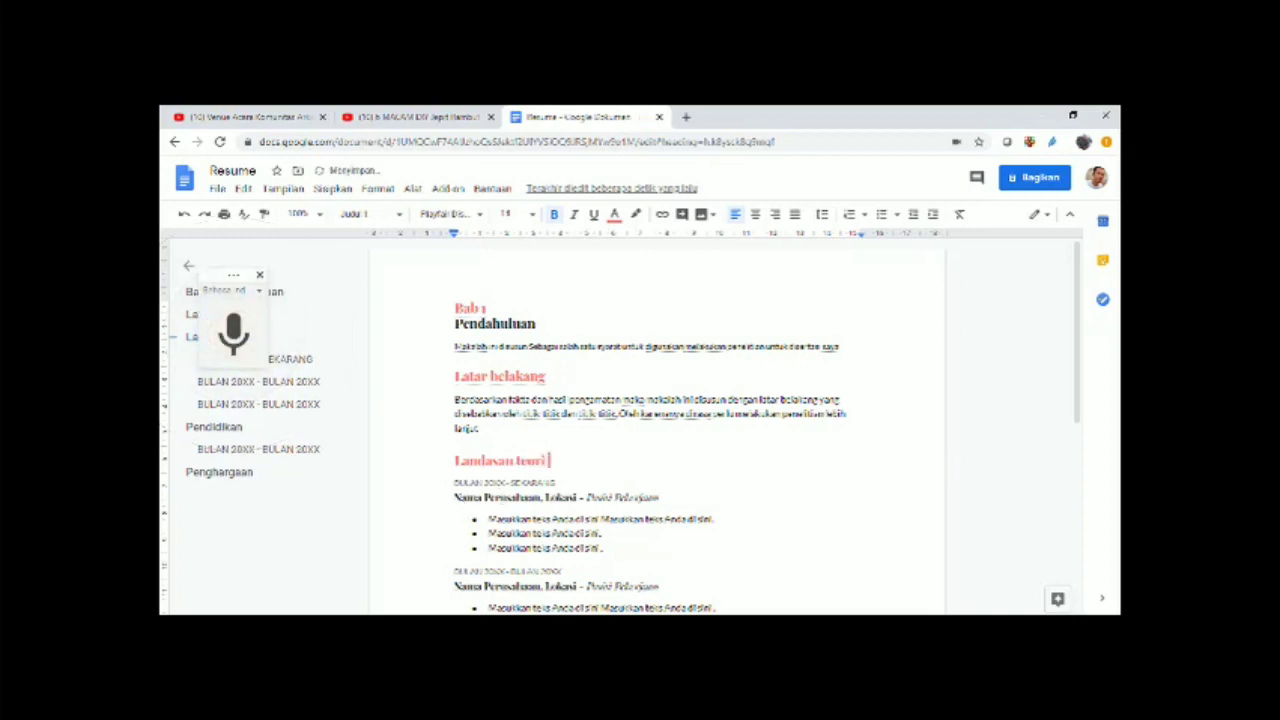
# - Change the text colour of the headings "Landasan teori", "Latar belakang" and "Bab 1" to blue
pyautogui.moveTo(457, 460); pyautogui.dragTo(560, 457)
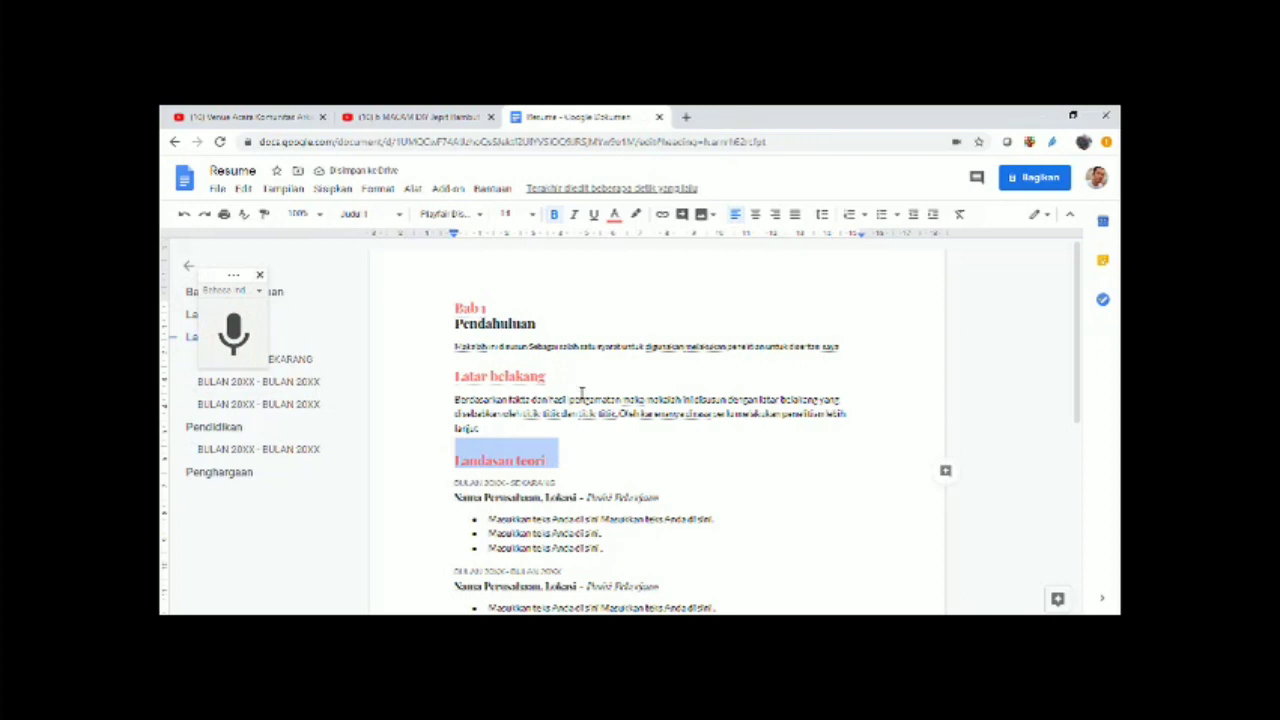
pyautogui.click(624, 220)
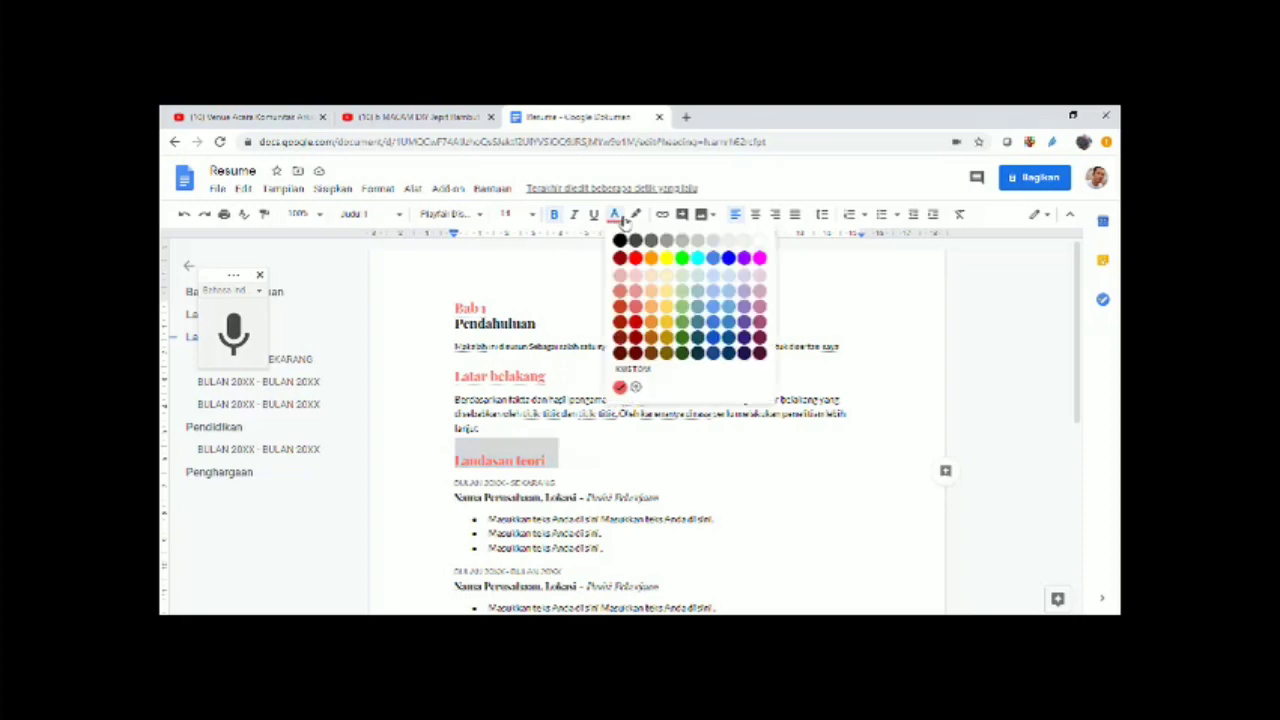
pyautogui.click(727, 265)
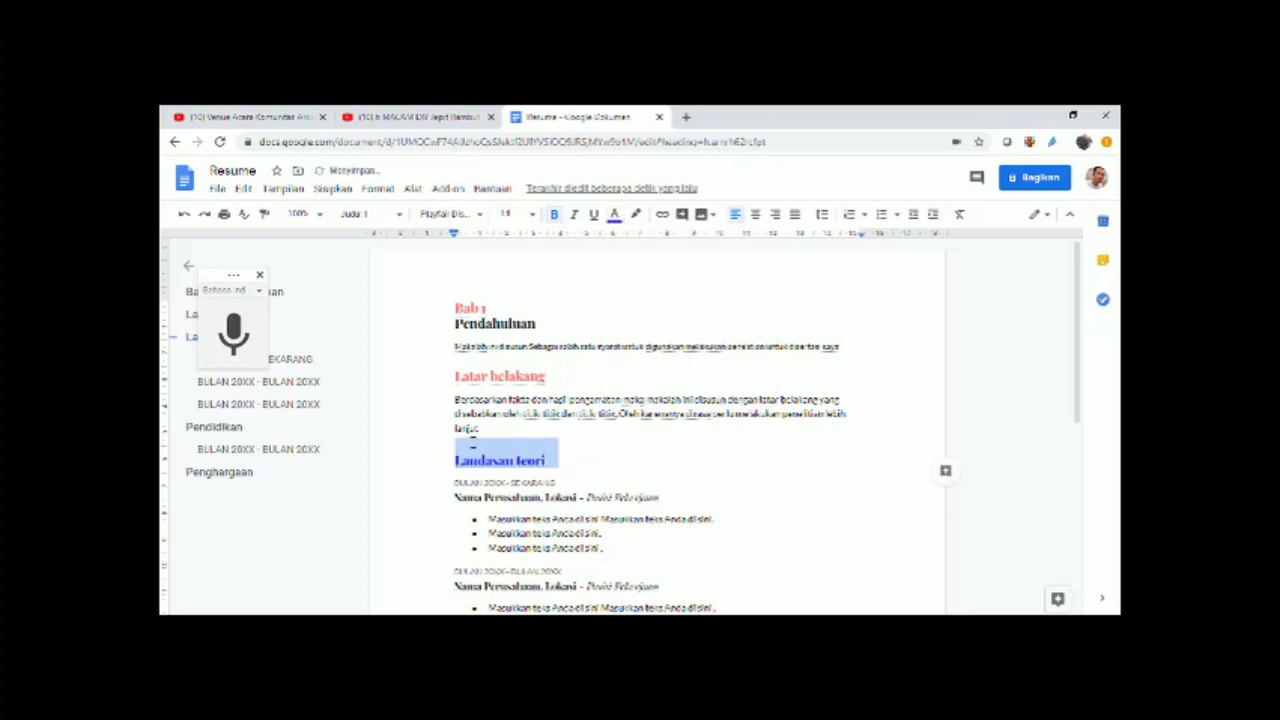
pyautogui.moveTo(457, 378); pyautogui.dragTo(556, 377)
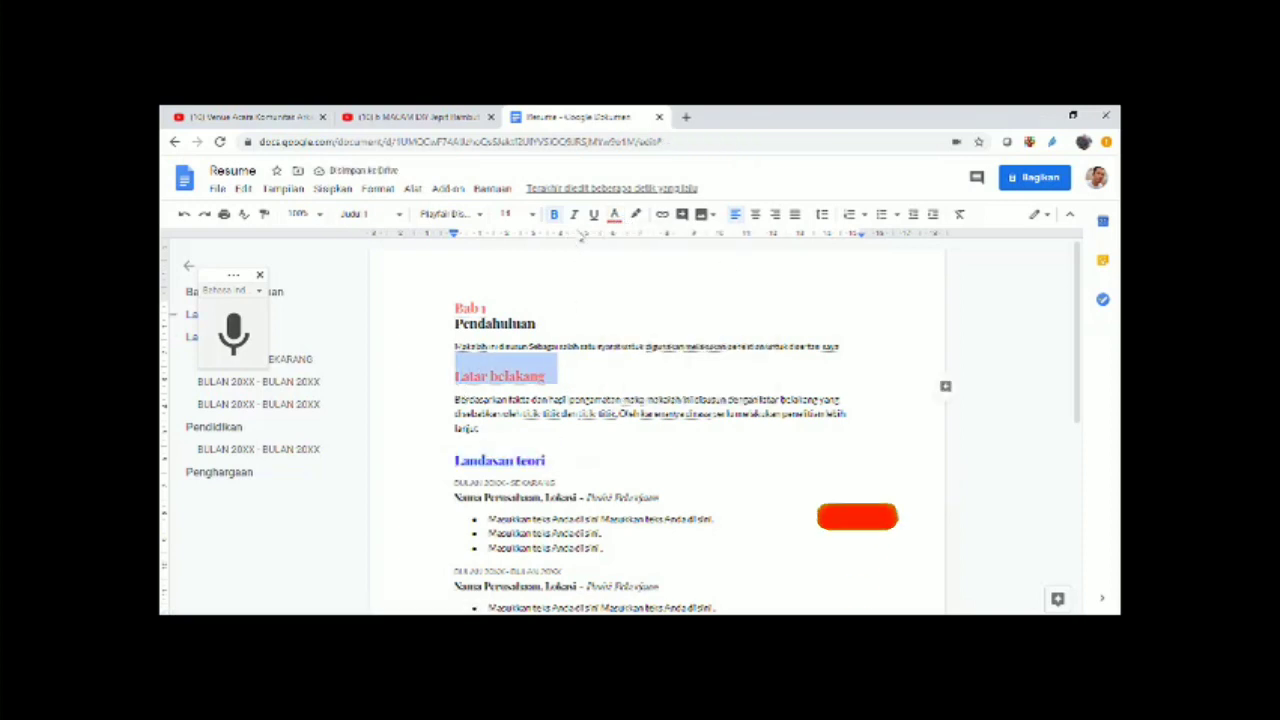
pyautogui.click(616, 216)
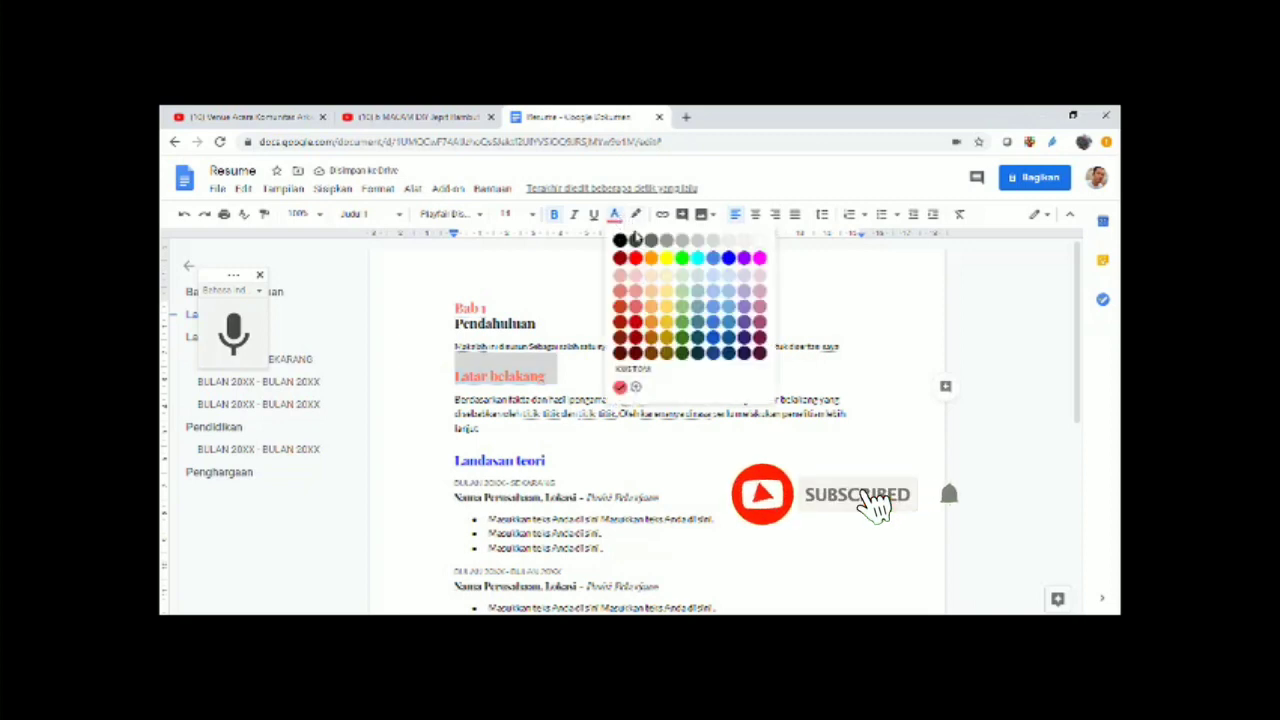
pyautogui.click(728, 260)
pyautogui.moveTo(455, 307); pyautogui.dragTo(490, 308)
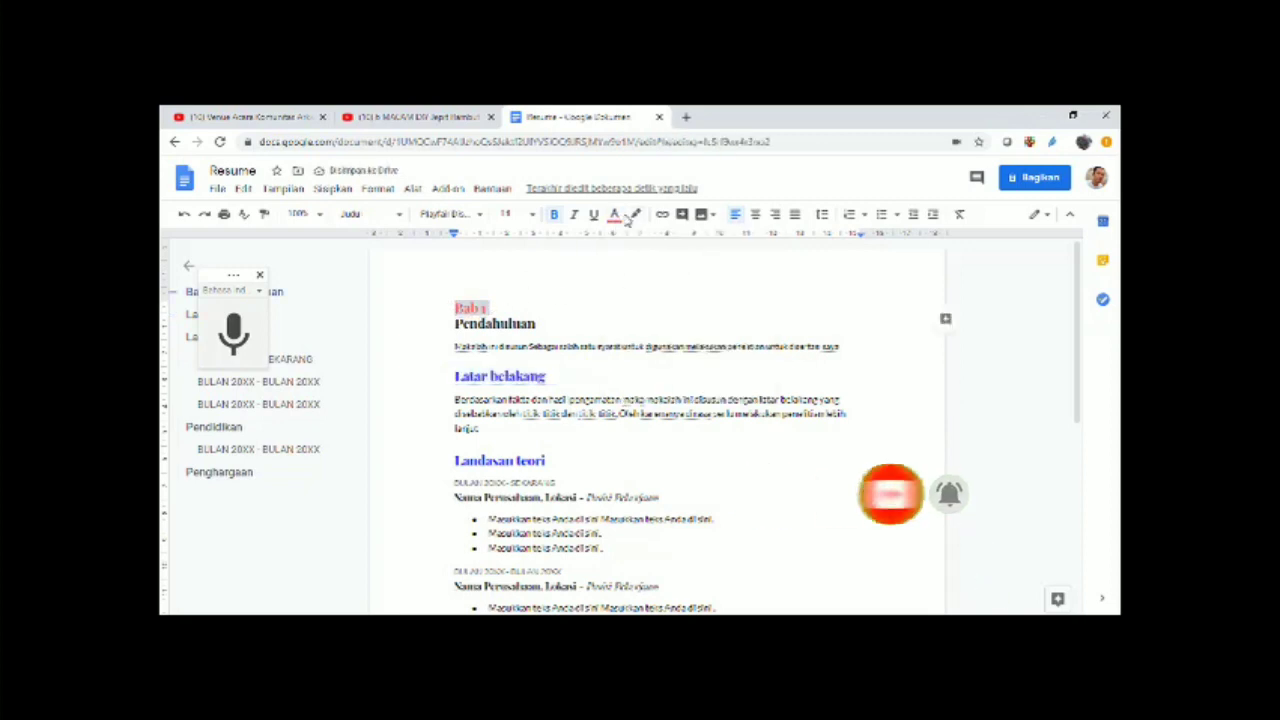
pyautogui.click(616, 216)
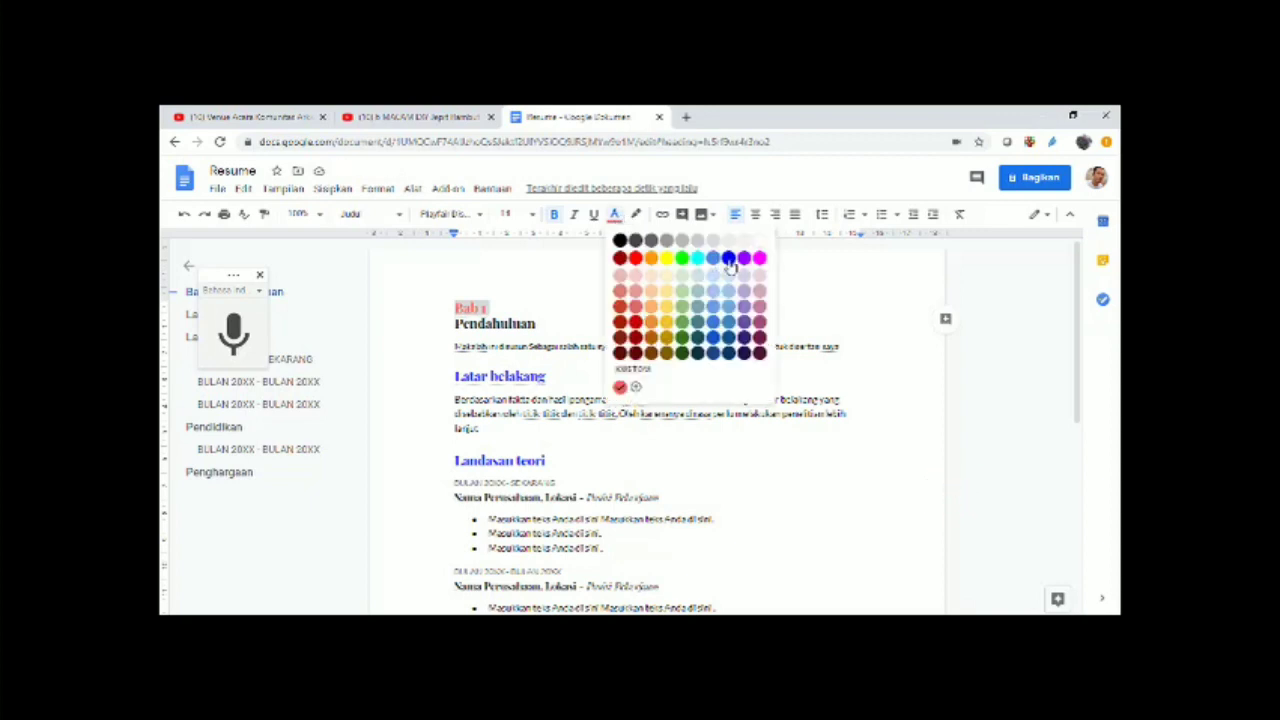
pyautogui.click(728, 258)
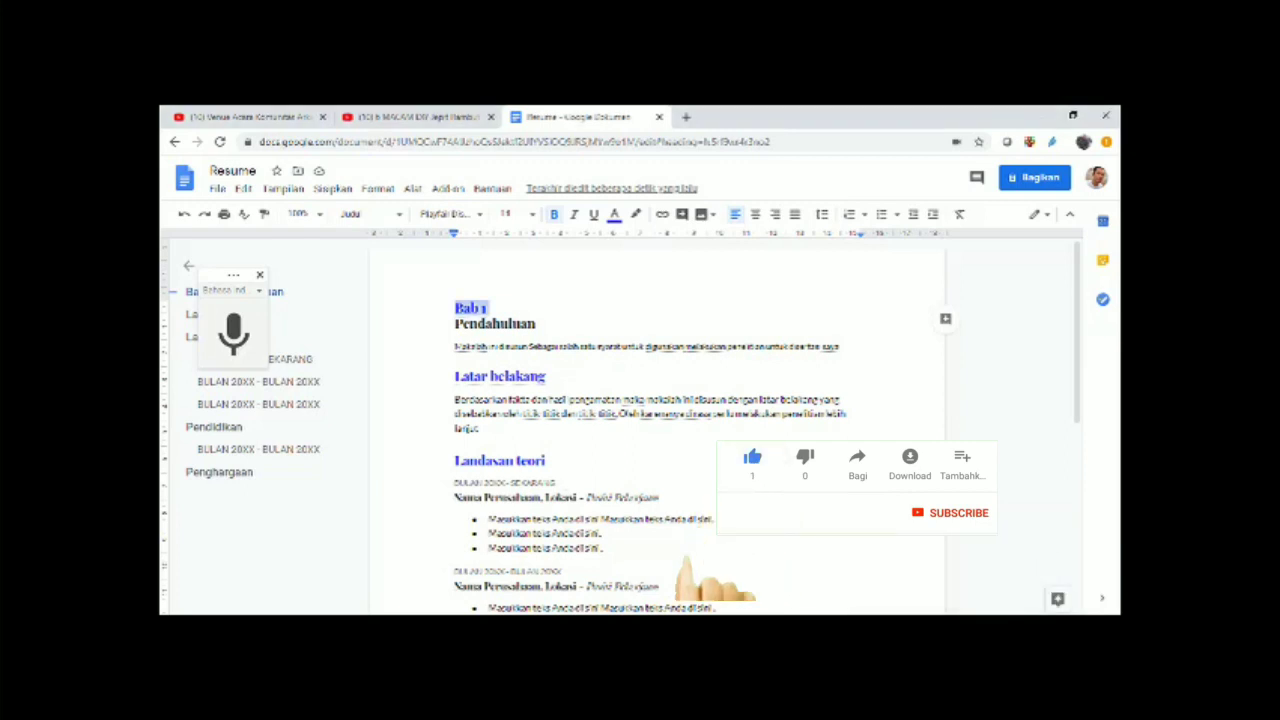
# - Replace the first two job entries under "Landasan teori" by dictating "Adapun landasan teori yang digunakan dalam penyusunan makalah ini adalah sebagai berikut"
pyautogui.scroll(-1, 551, 489)
pyautogui.scroll(-3, 551, 489)
pyautogui.scroll(3, 551, 489)
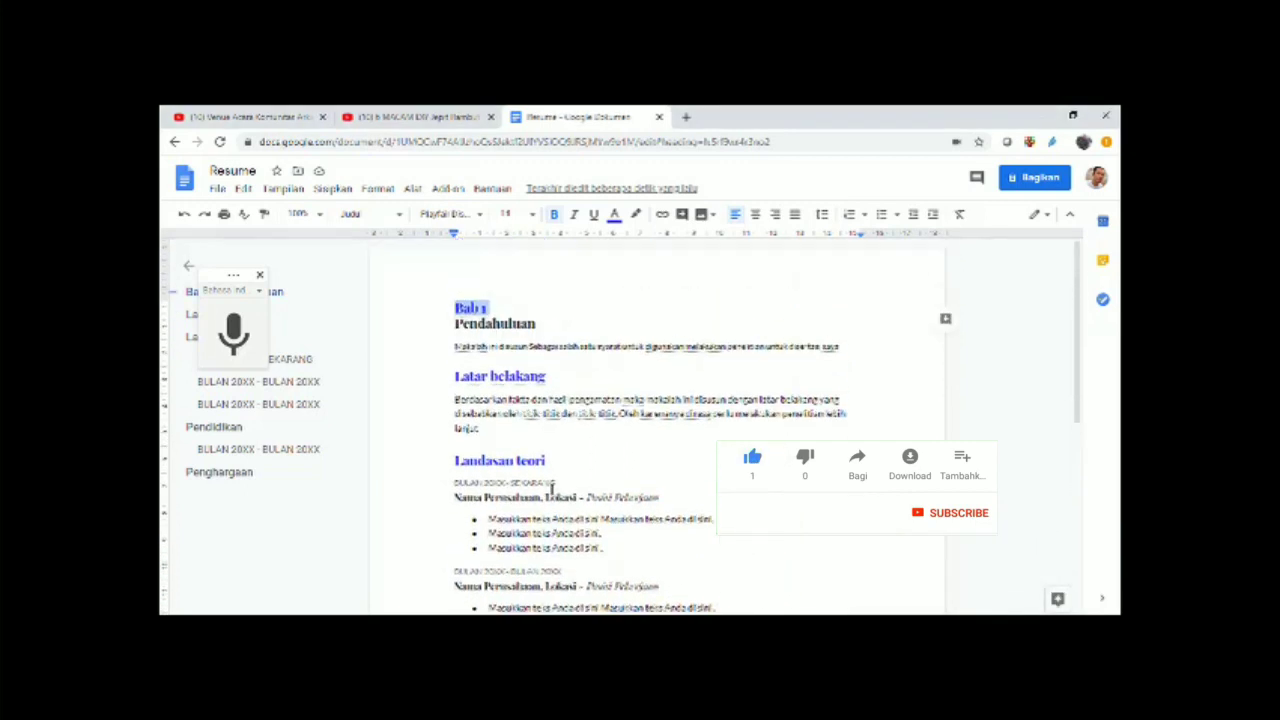
pyautogui.scroll(-2, 597, 447)
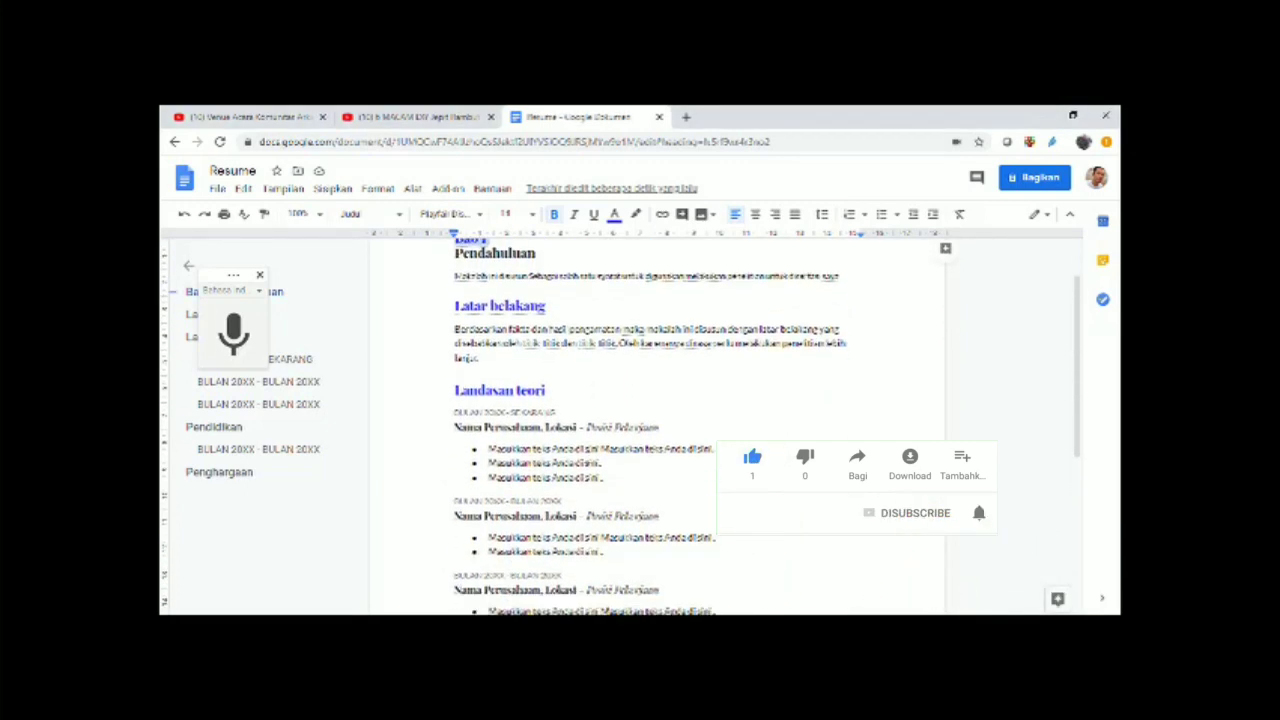
pyautogui.scroll(-3, 585, 465)
pyautogui.scroll(2, 585, 465)
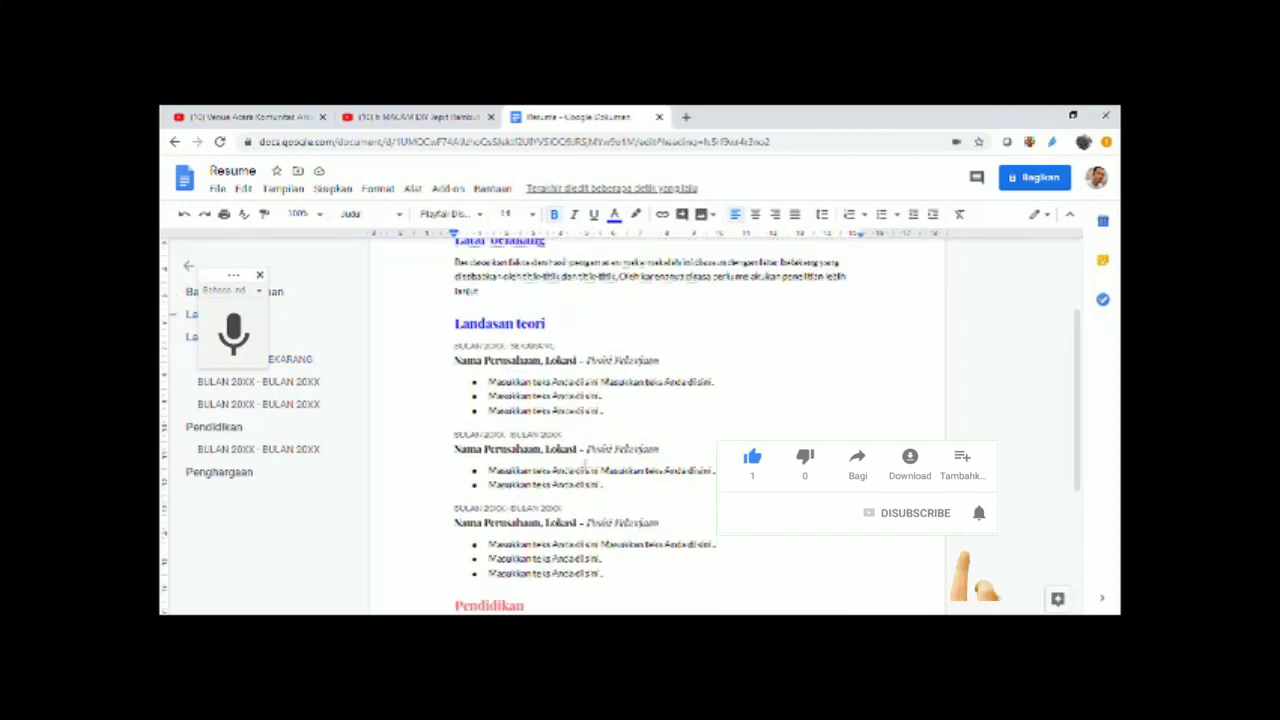
pyautogui.scroll(3, 585, 465)
pyautogui.scroll(-2, 585, 465)
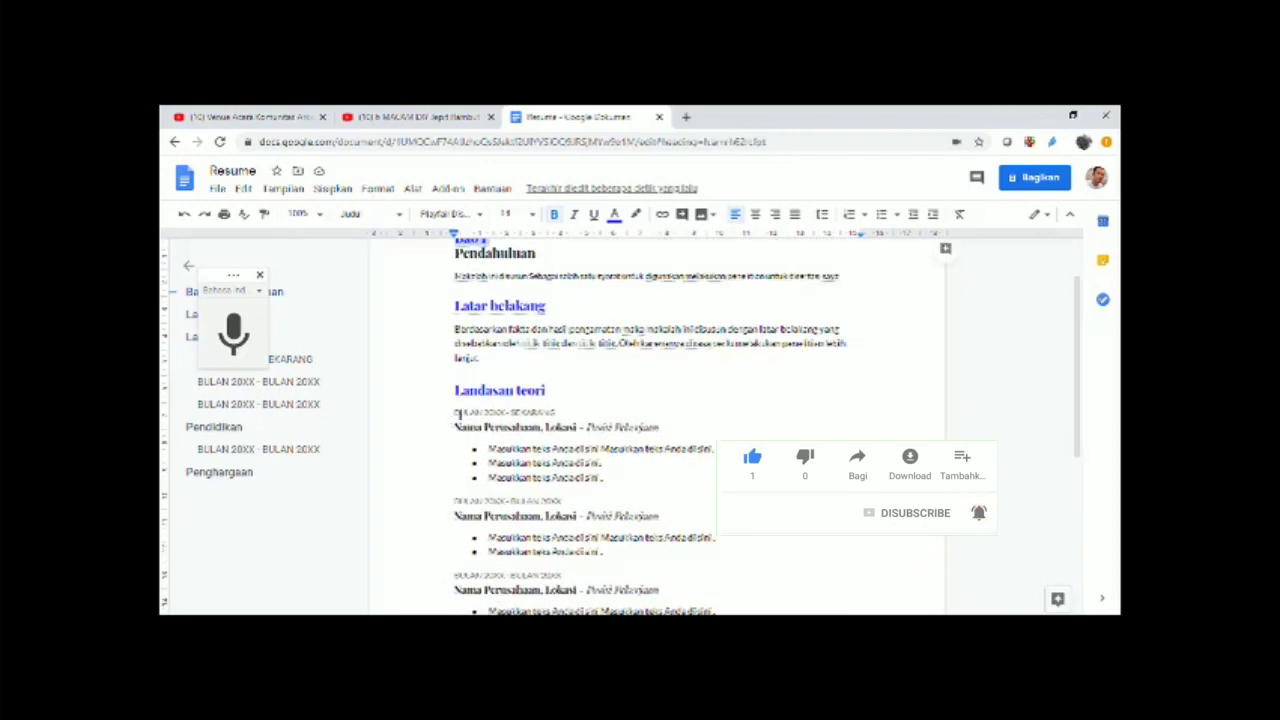
pyautogui.moveTo(457, 413); pyautogui.dragTo(657, 487)
pyautogui.scroll(-2, 625, 505)
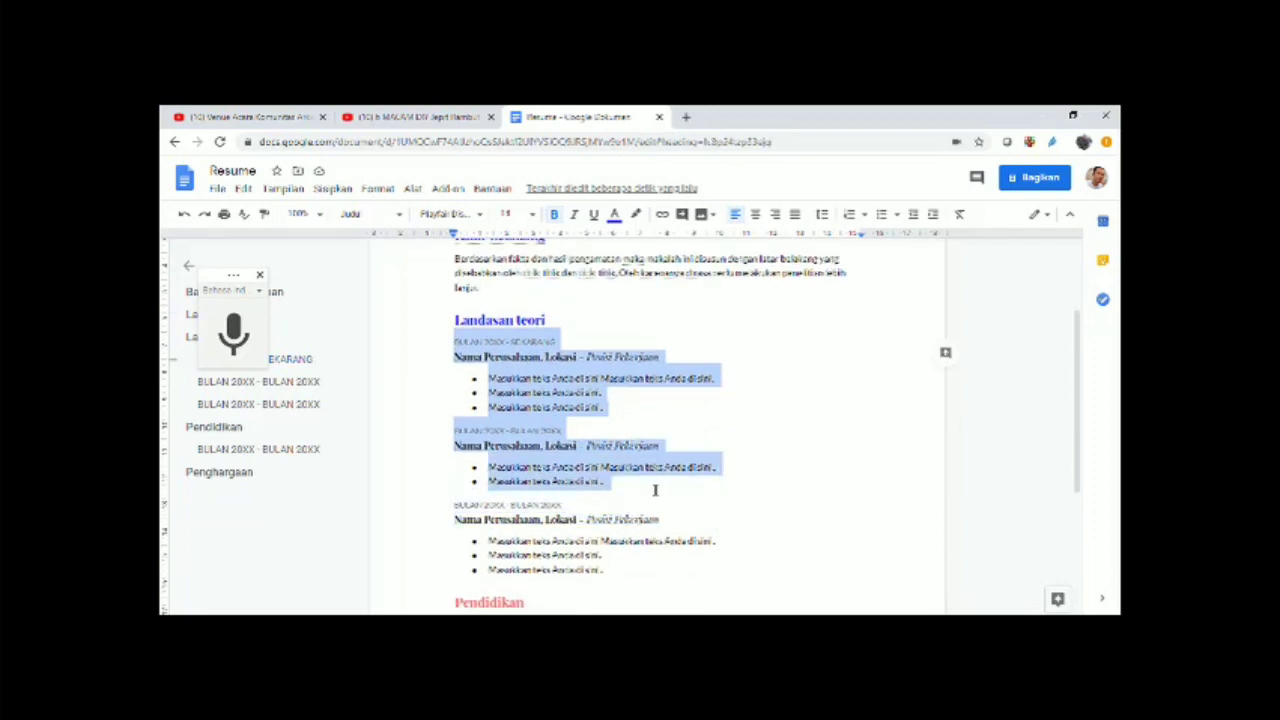
pyautogui.click(240, 330)
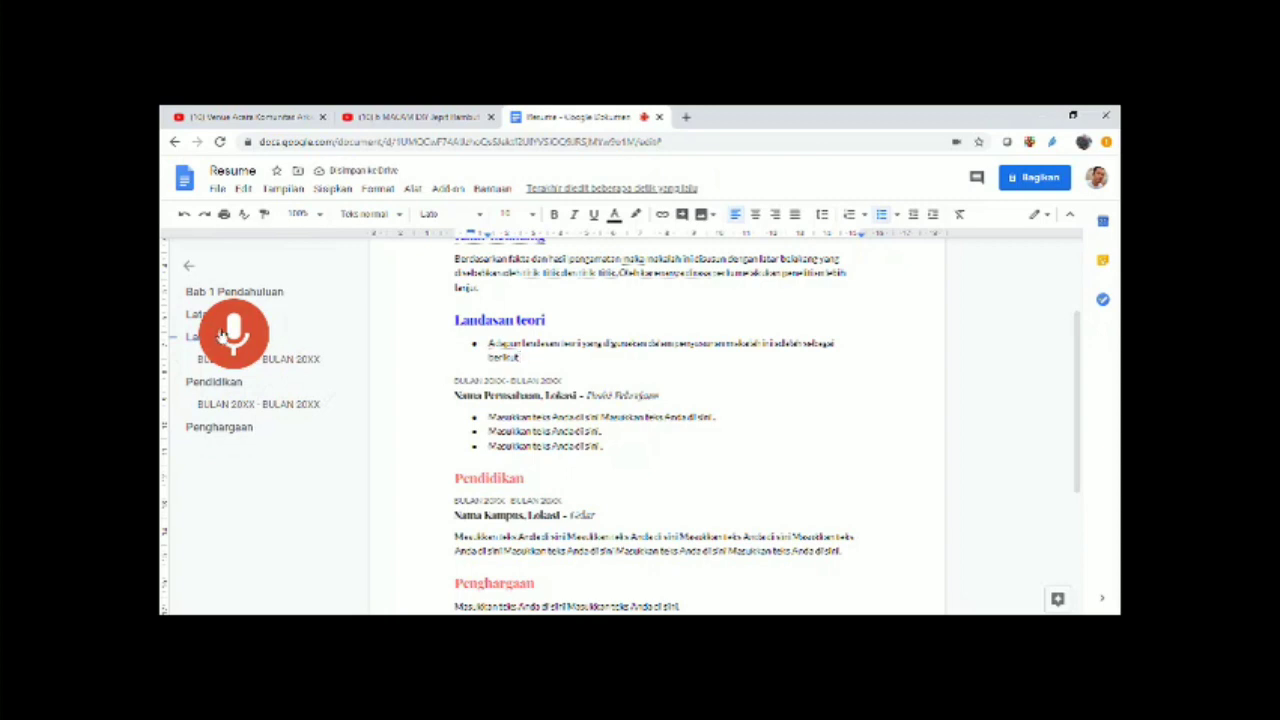
# - Start a new bullet under the "Landasan teori" sentence and add a colon after its last word "berikut"
pyautogui.press('Return')
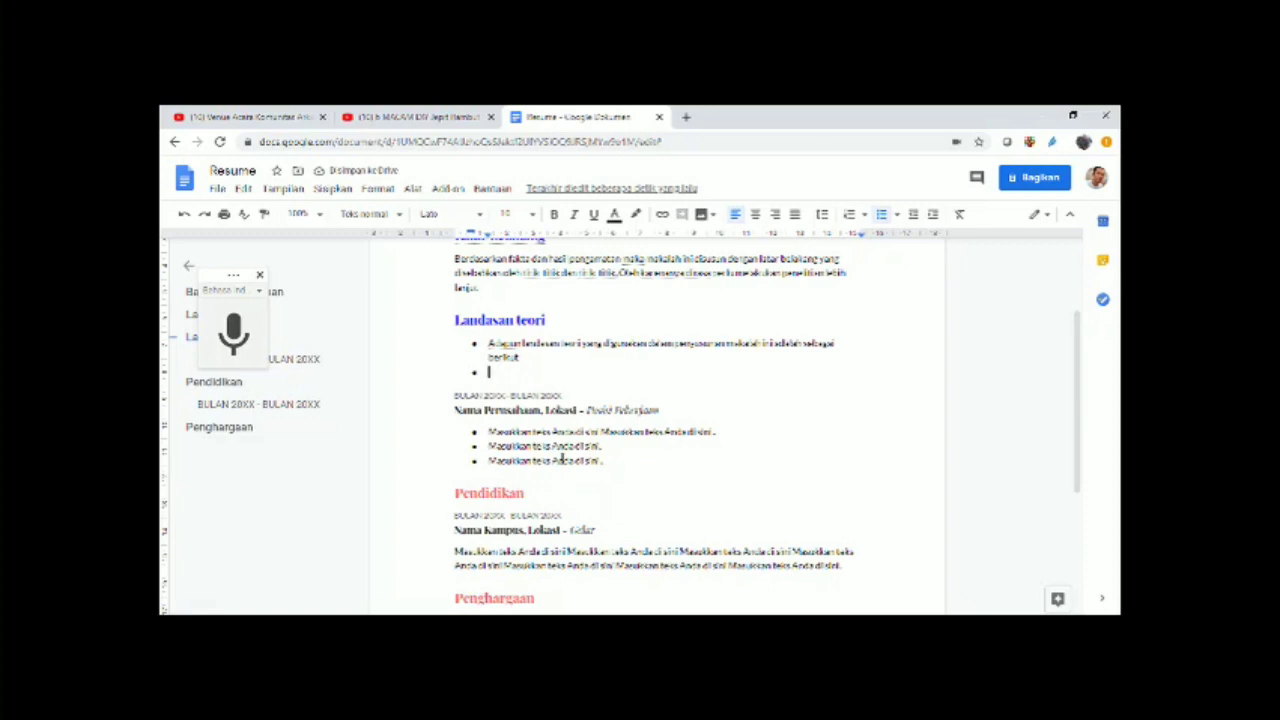
pyautogui.click(519, 360)
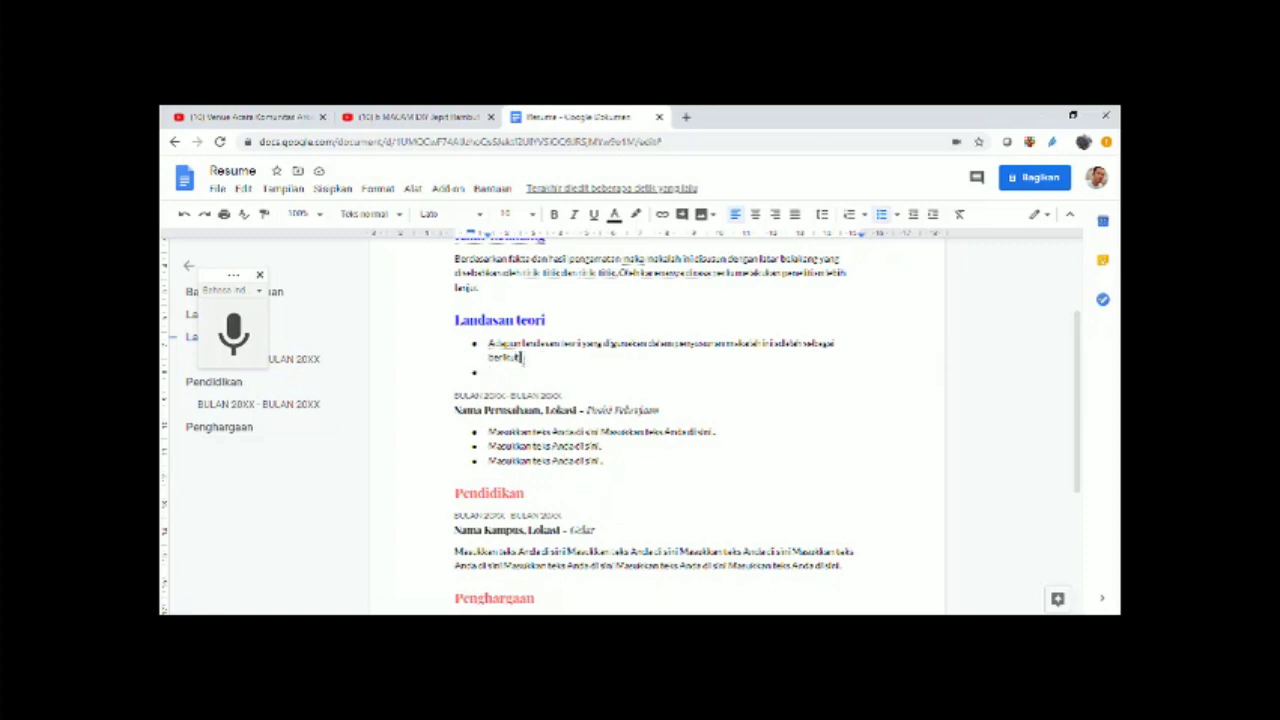
pyautogui.write(':')
pyautogui.click(238, 337)
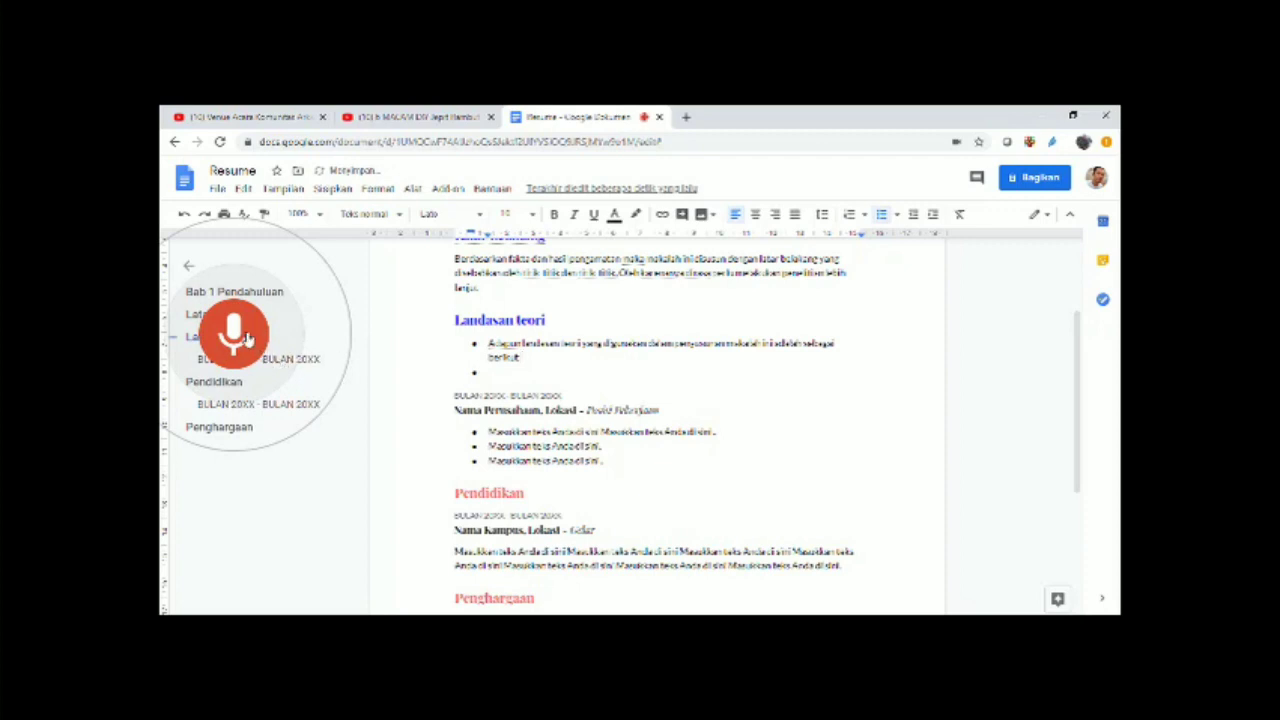
pyautogui.click(247, 339)
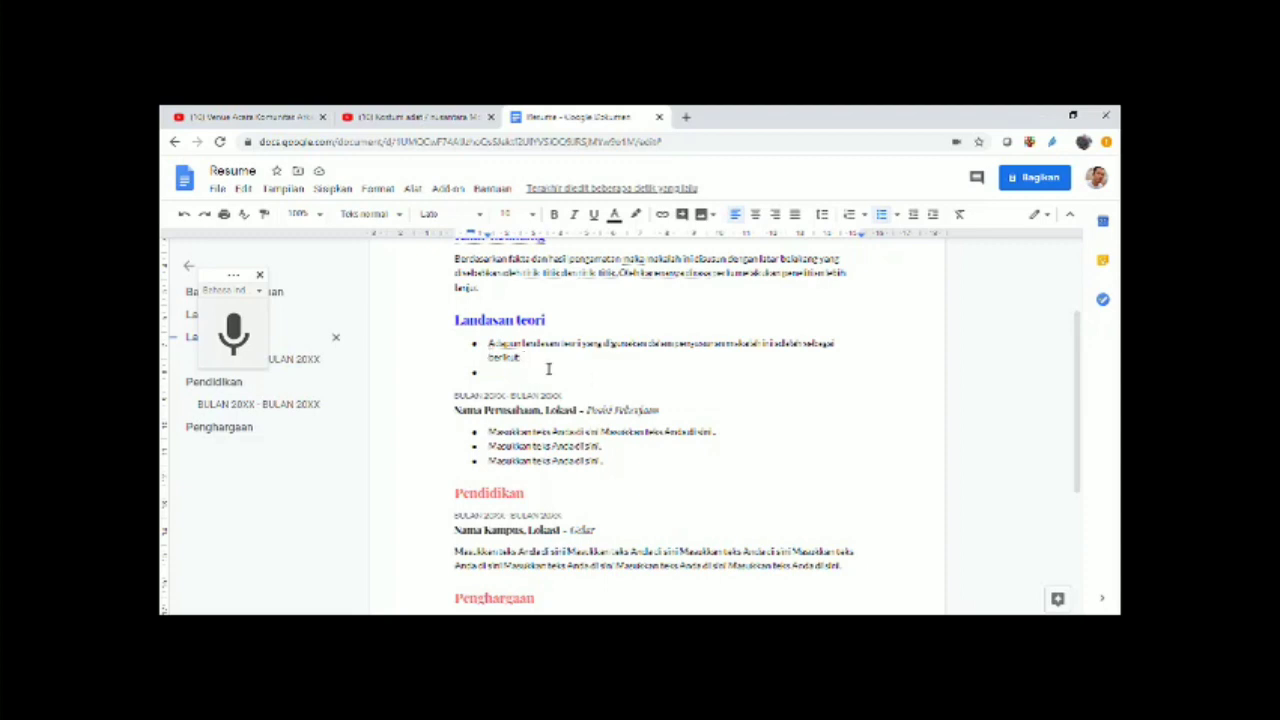
# - Delete the remaining job entry under "Landasan teori" and dictate "Pembahasan" and "kesimpulan" over the headings "Pendidikan" and "Penghargaan"
pyautogui.moveTo(449, 395); pyautogui.dragTo(621, 461)
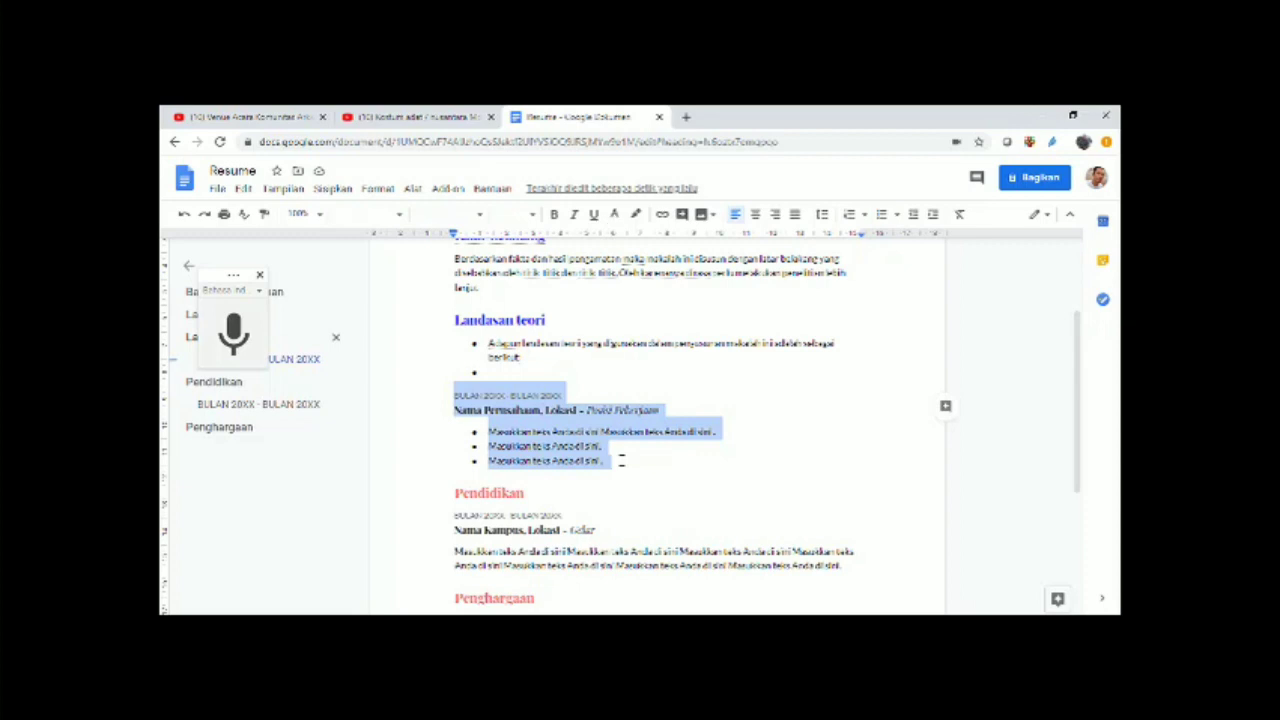
pyautogui.press('BackSpace')
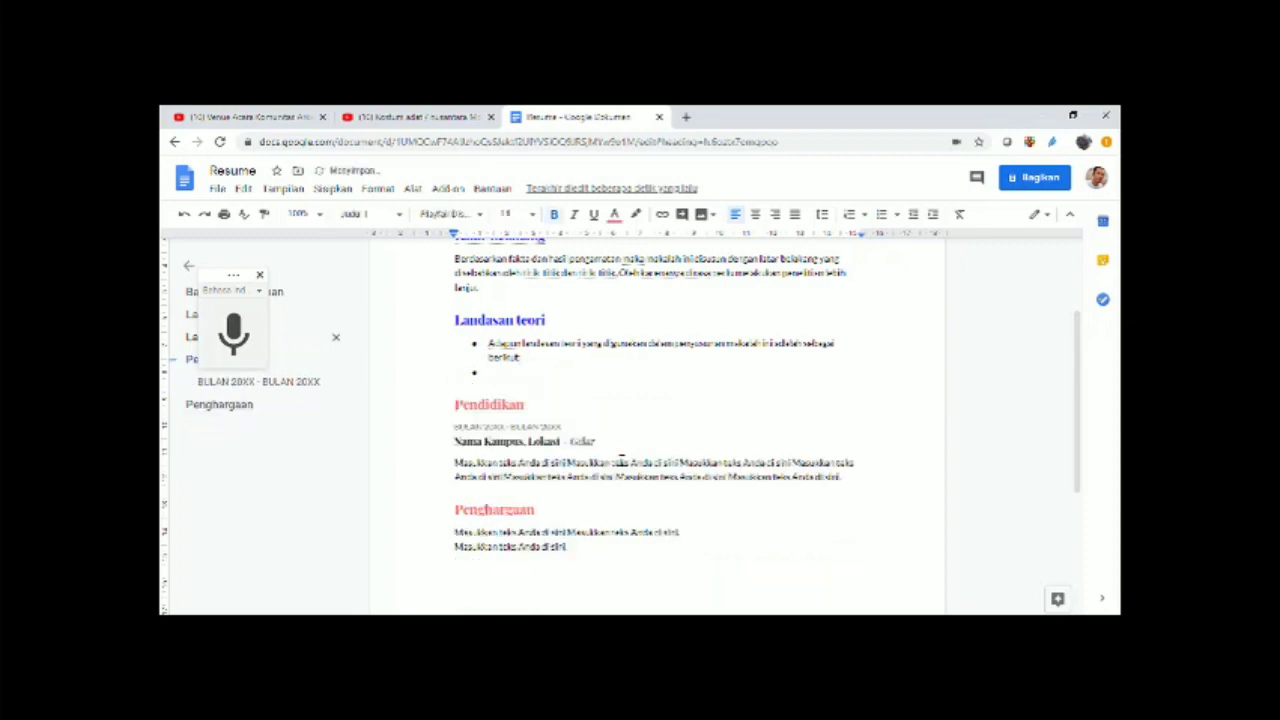
pyautogui.moveTo(534, 400); pyautogui.dragTo(456, 404)
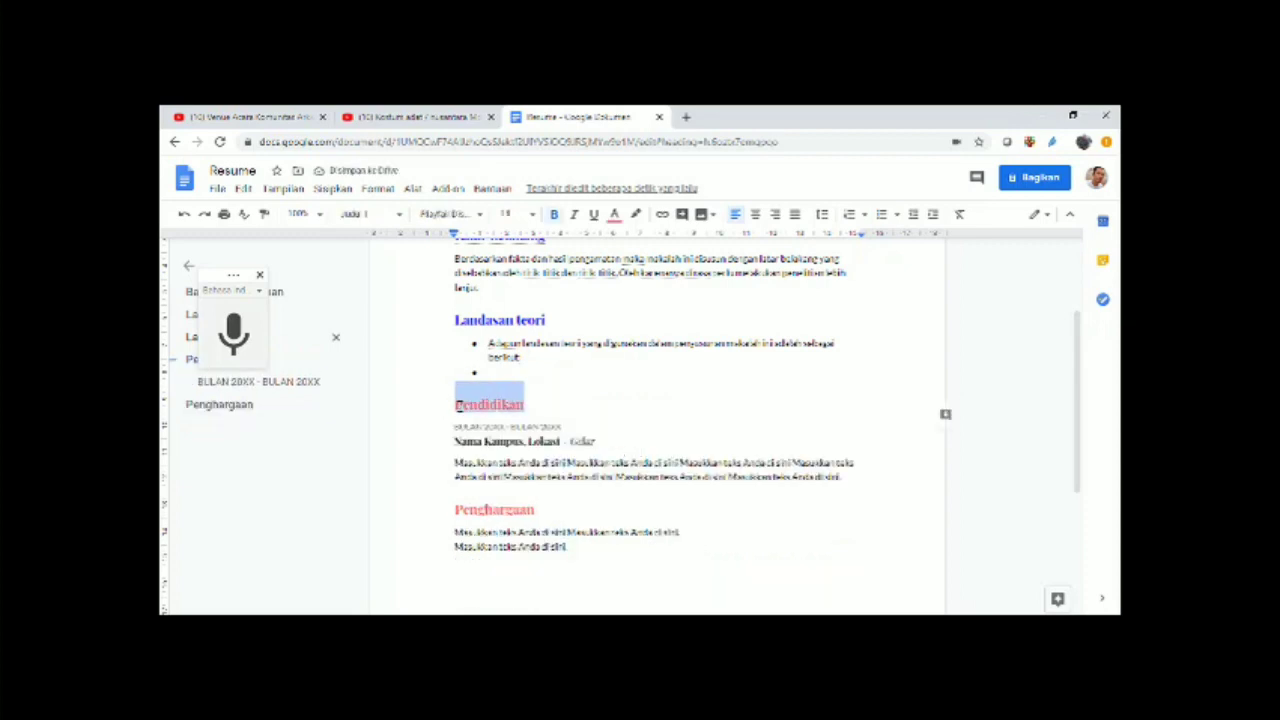
pyautogui.click(230, 343)
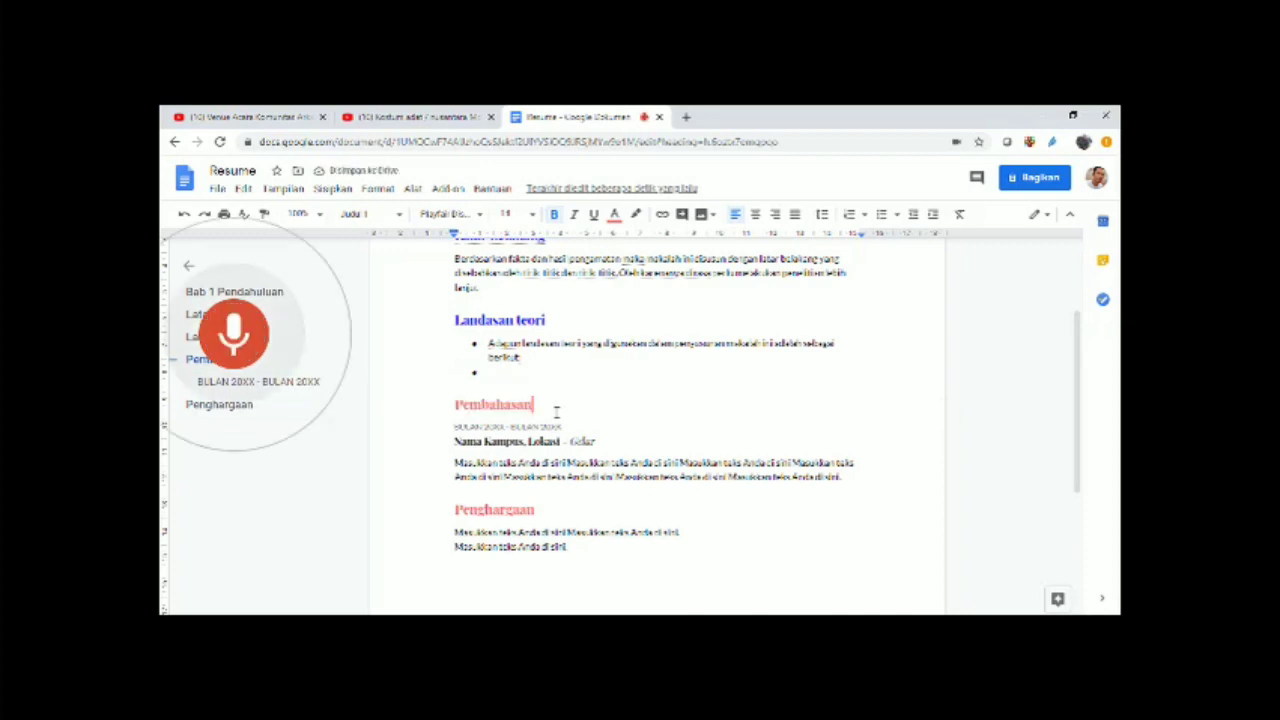
pyautogui.moveTo(456, 510); pyautogui.dragTo(539, 513)
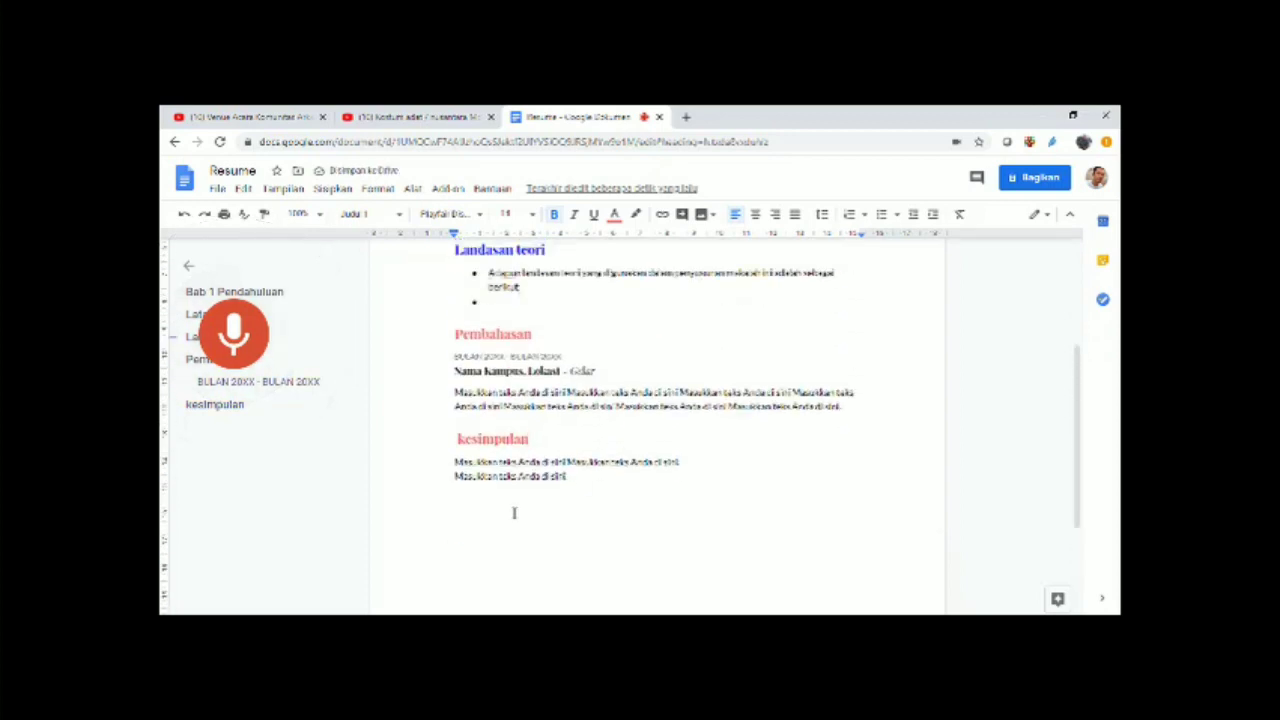
# - Copy the heading "kesimpulan" and paste it as a separate heading below the last placeholder text of the document
pyautogui.doubleClick(510, 440)
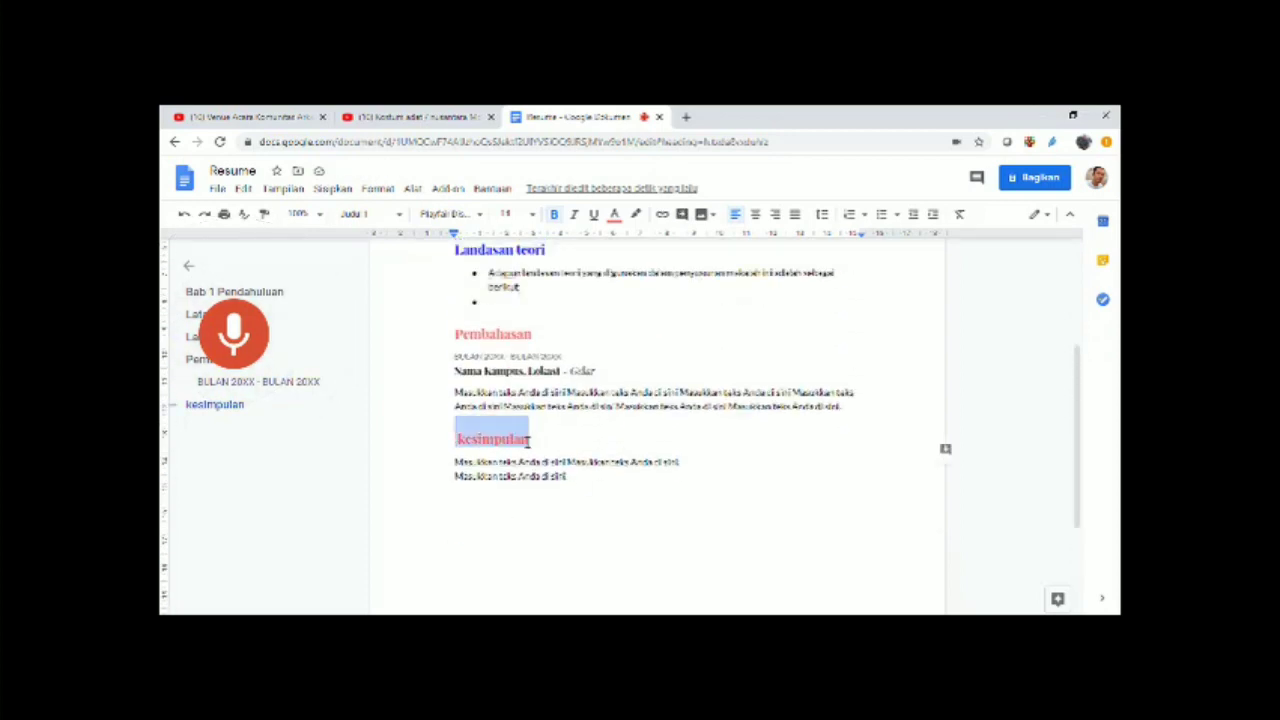
pyautogui.rightClick(510, 440)
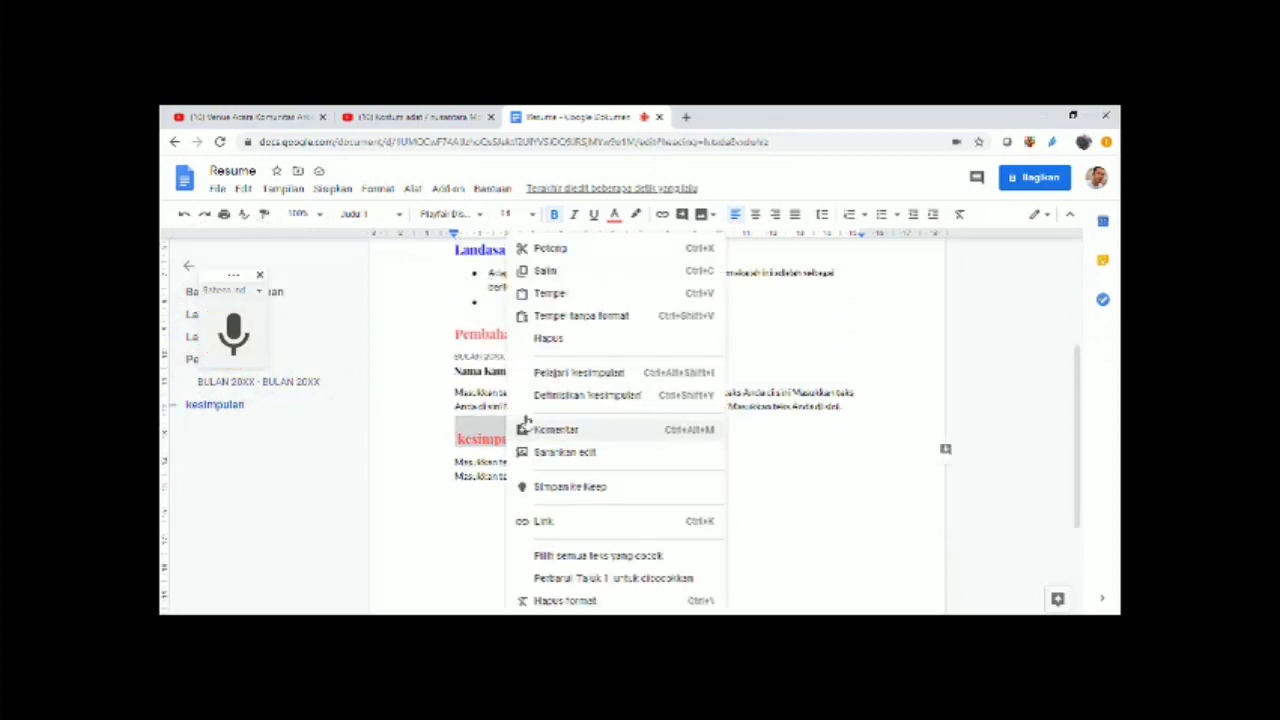
pyautogui.click(550, 272)
pyautogui.click(480, 508)
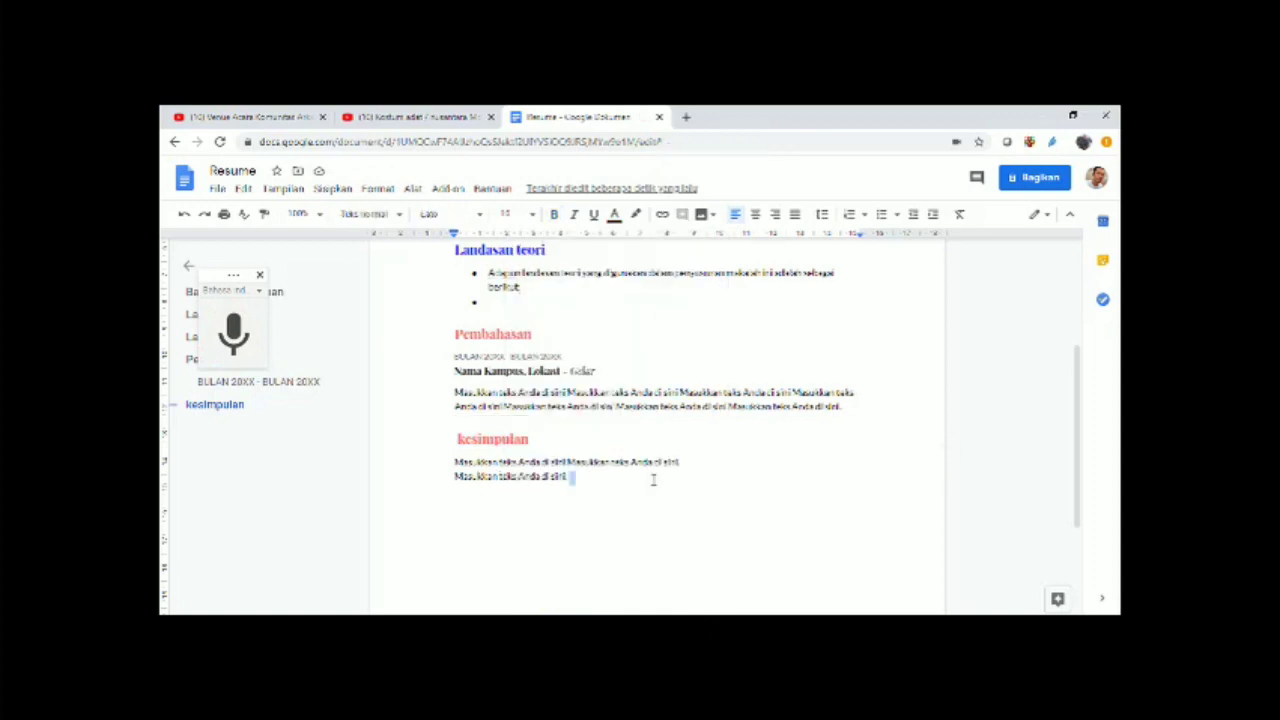
pyautogui.press('Return')
pyautogui.press('Return')
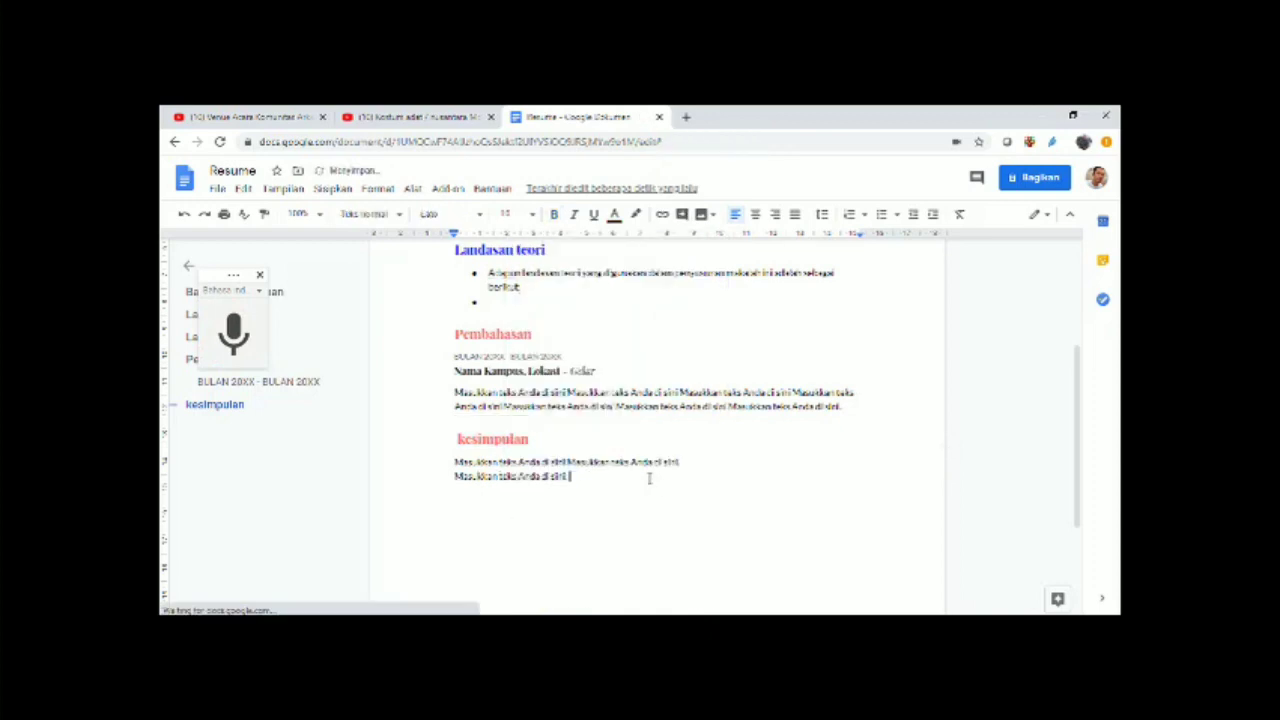
pyautogui.click(653, 480)
pyautogui.hotkey('ctrl', 'v')
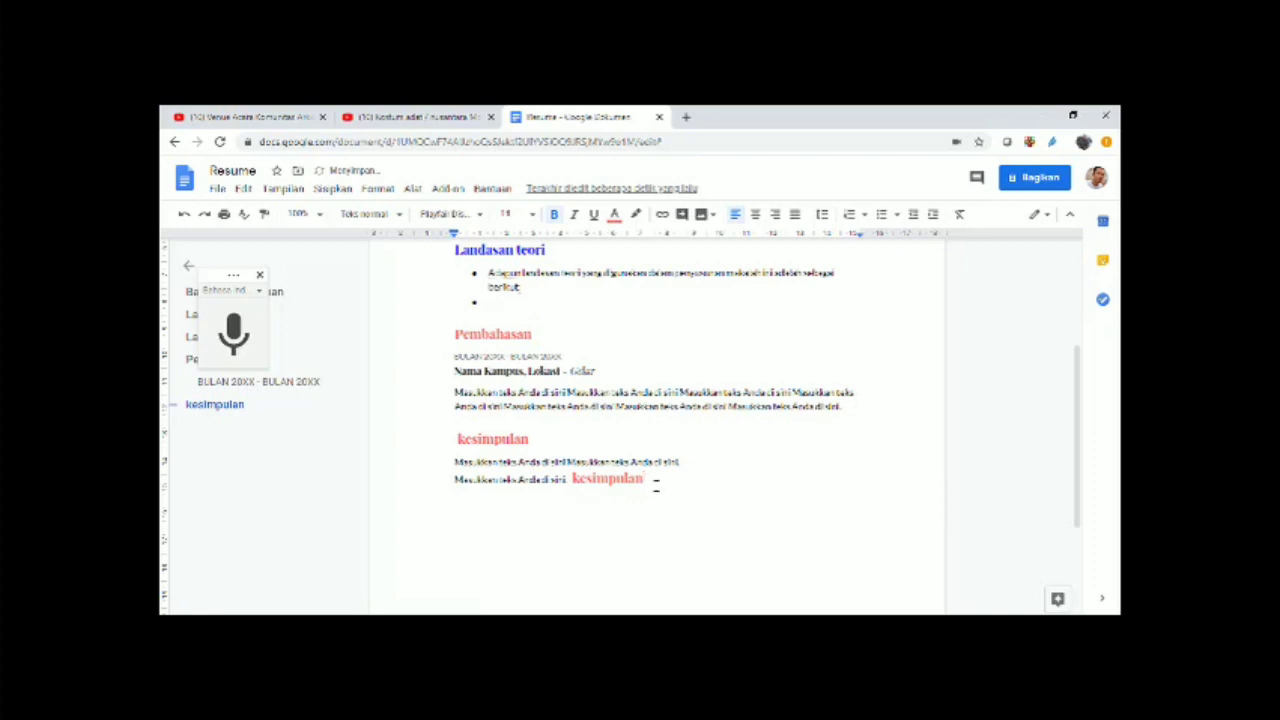
pyautogui.click(574, 481)
pyautogui.press('Return')
pyautogui.press('Return')
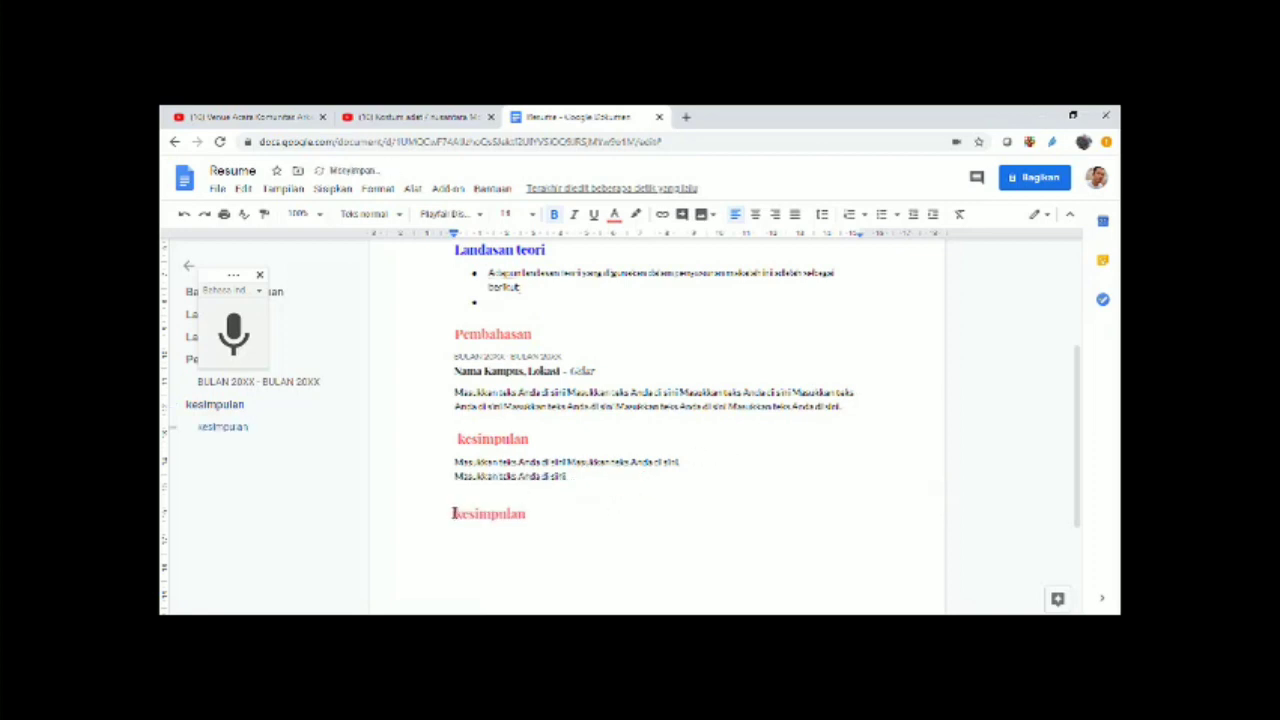
# - Replace the pasted heading at the end of the document with "Daftar pustaka" by voice typing
pyautogui.moveTo(454, 513); pyautogui.dragTo(527, 514)
pyautogui.click(233, 325)
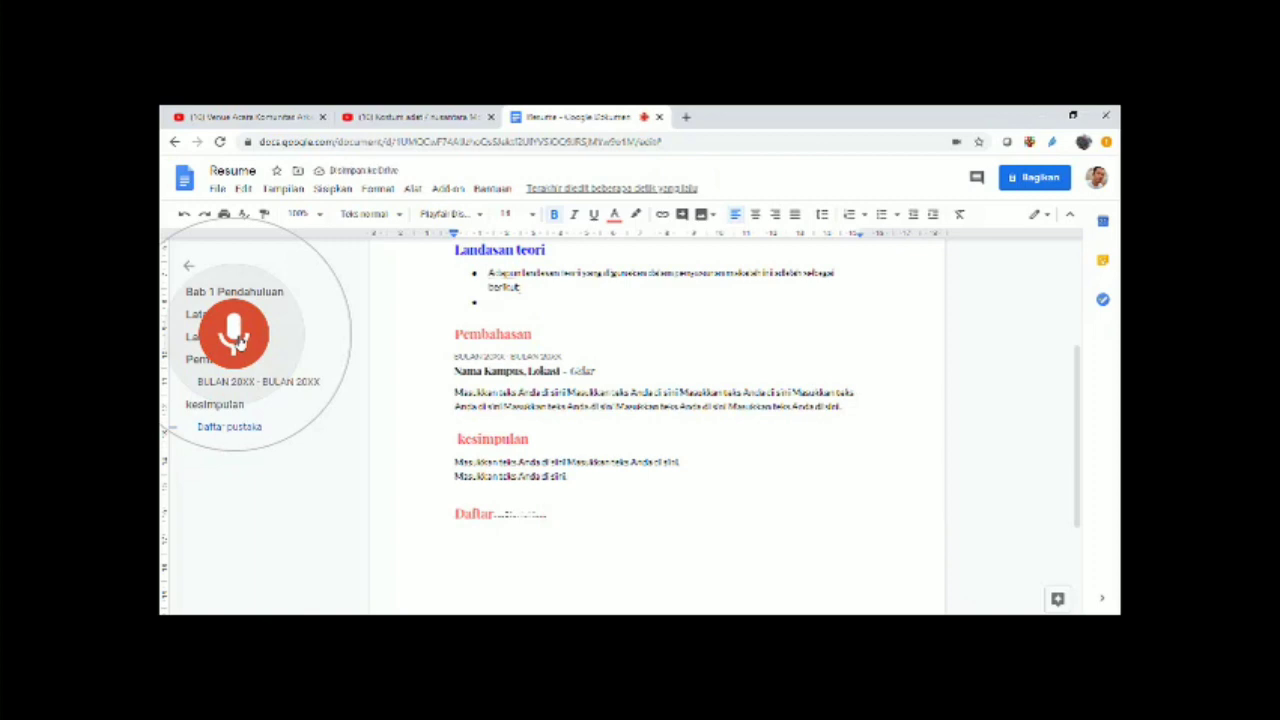
pyautogui.click(238, 338)
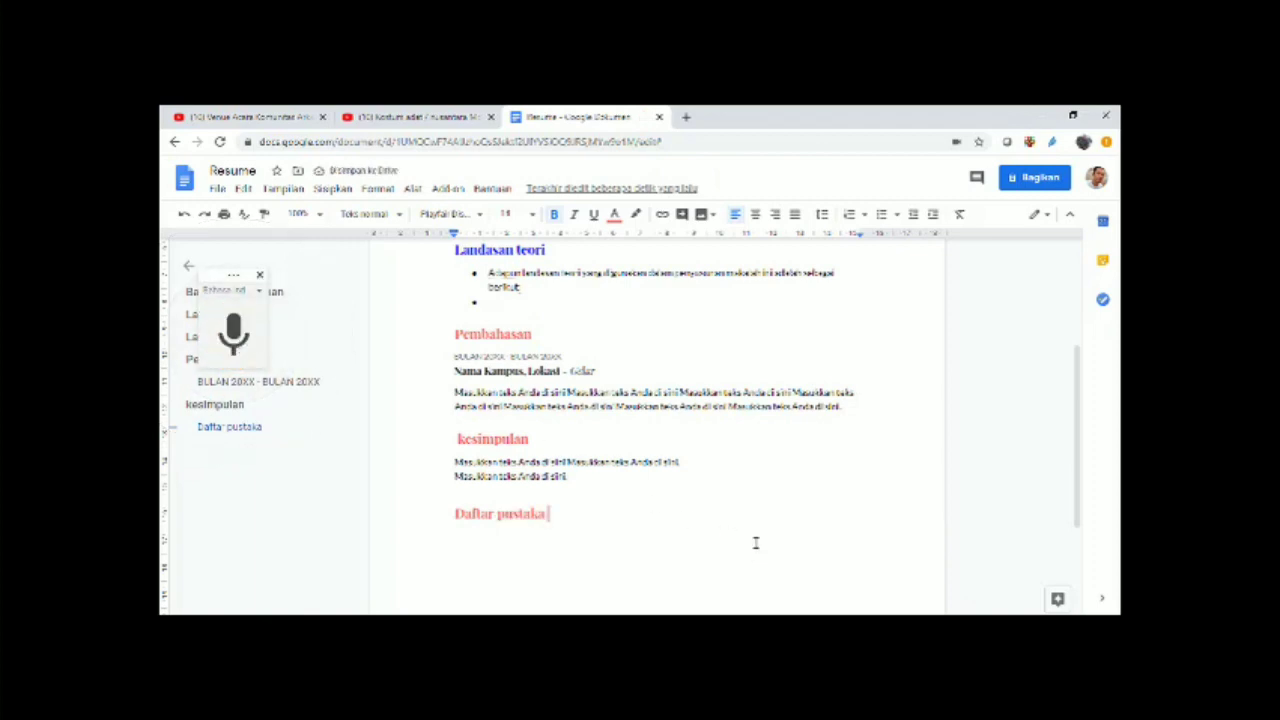
# - Remove the empty bullet under "Landasan teori" and turn the sentence above it into a plain, unindented paragraph
pyautogui.scroll(3, 556, 522)
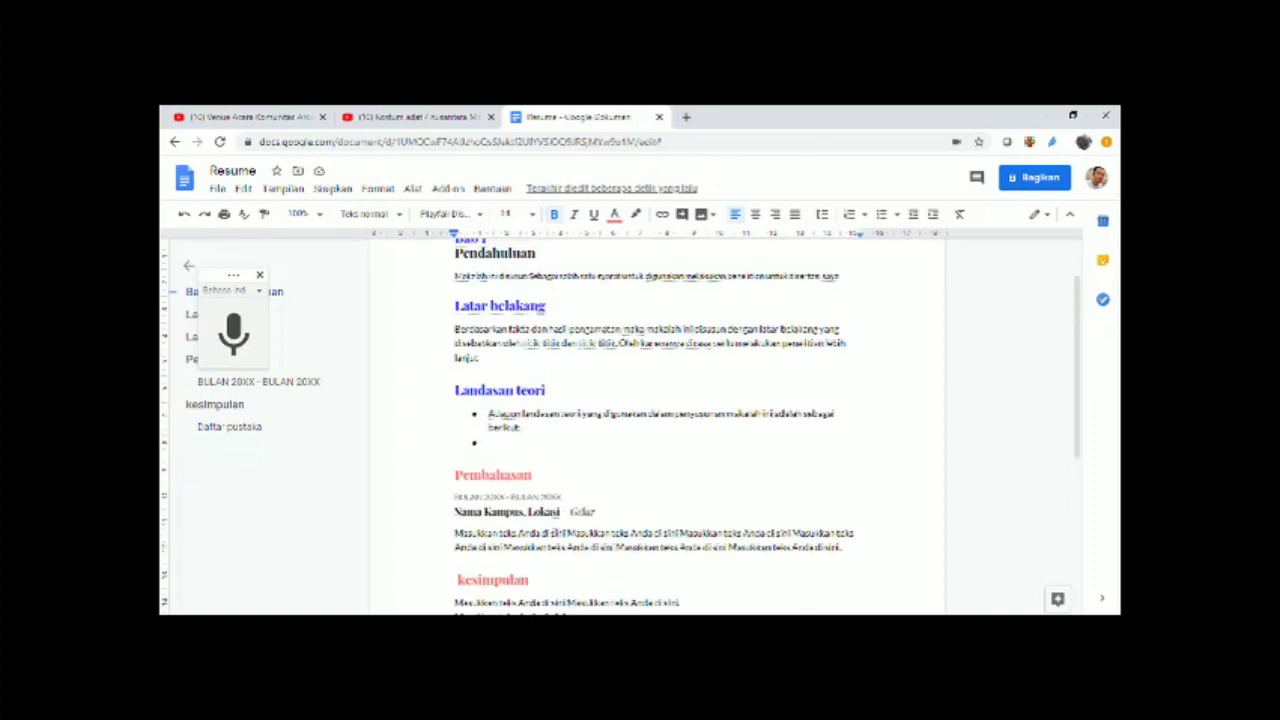
pyautogui.scroll(-3, 556, 521)
pyautogui.scroll(3, 555, 518)
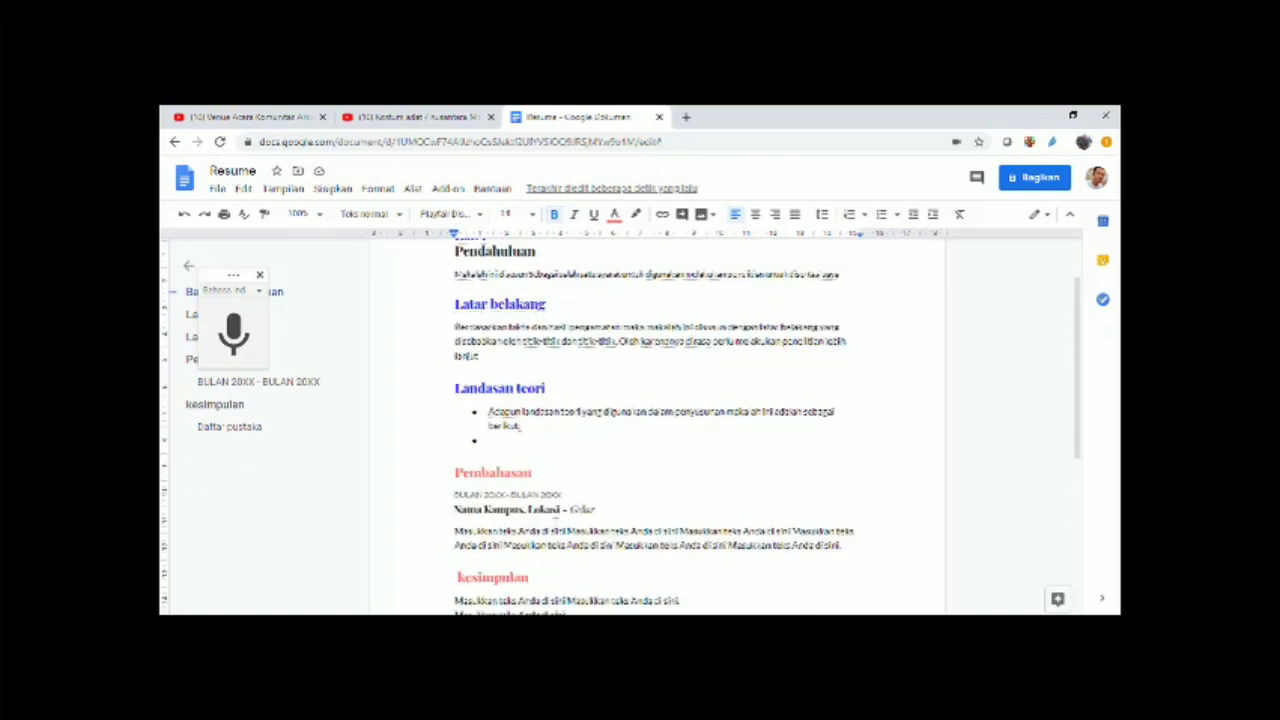
pyautogui.scroll(-3, 555, 520)
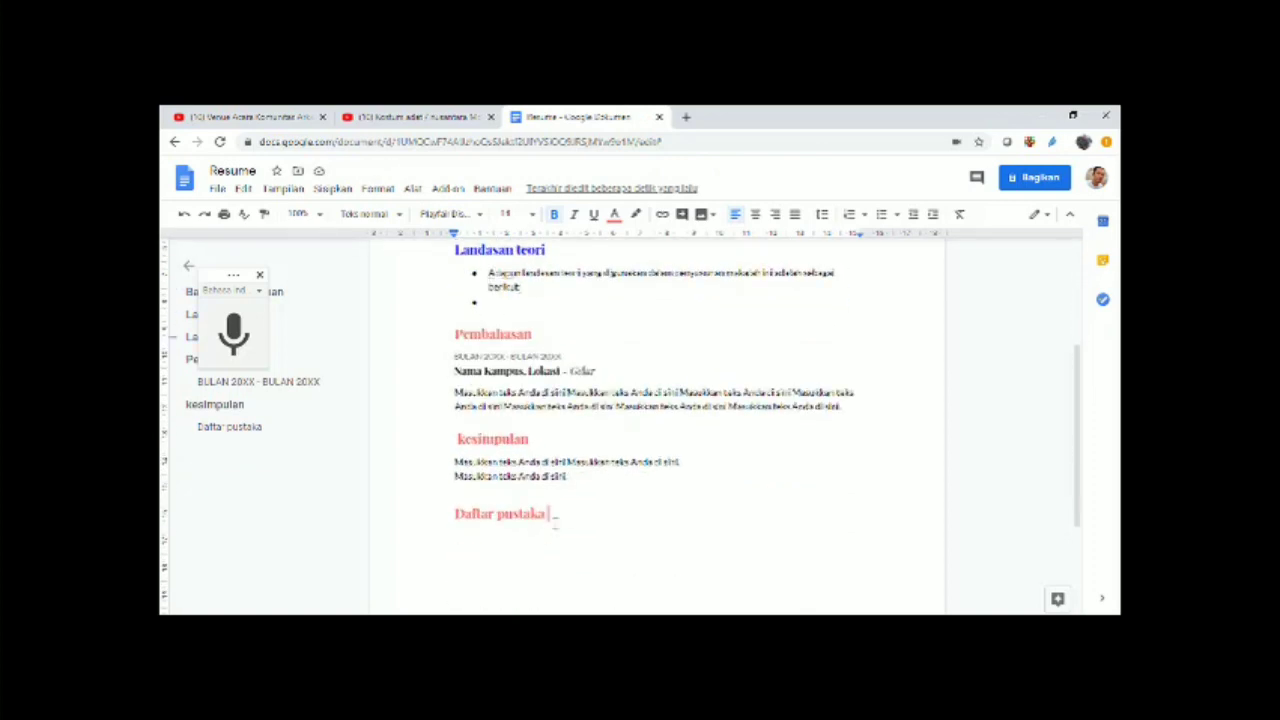
pyautogui.scroll(2, 554, 516)
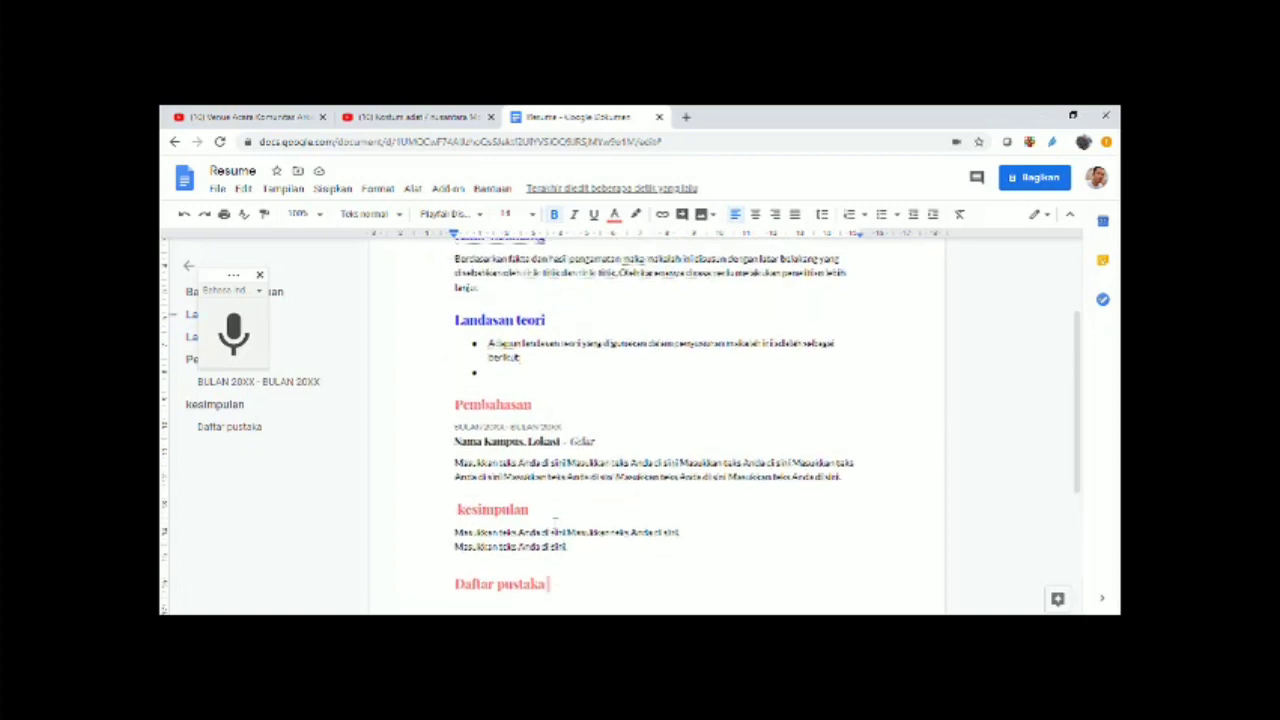
pyautogui.scroll(2, 513, 503)
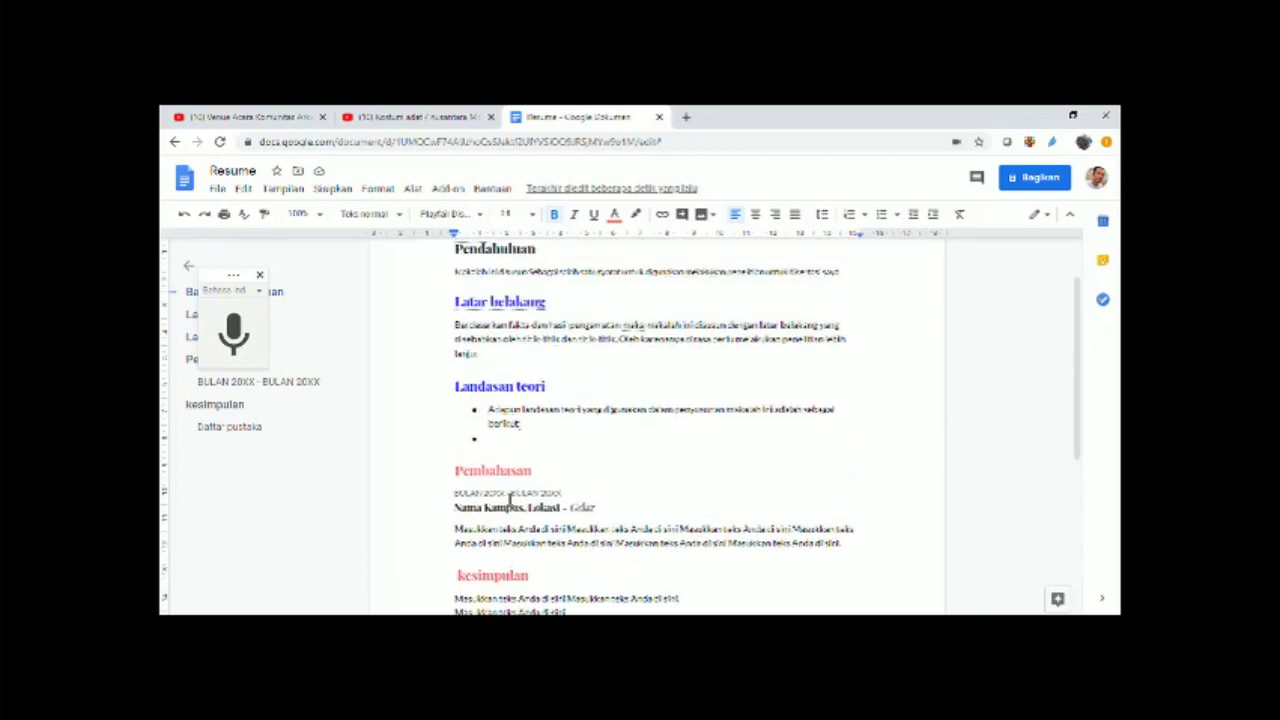
pyautogui.click(526, 446)
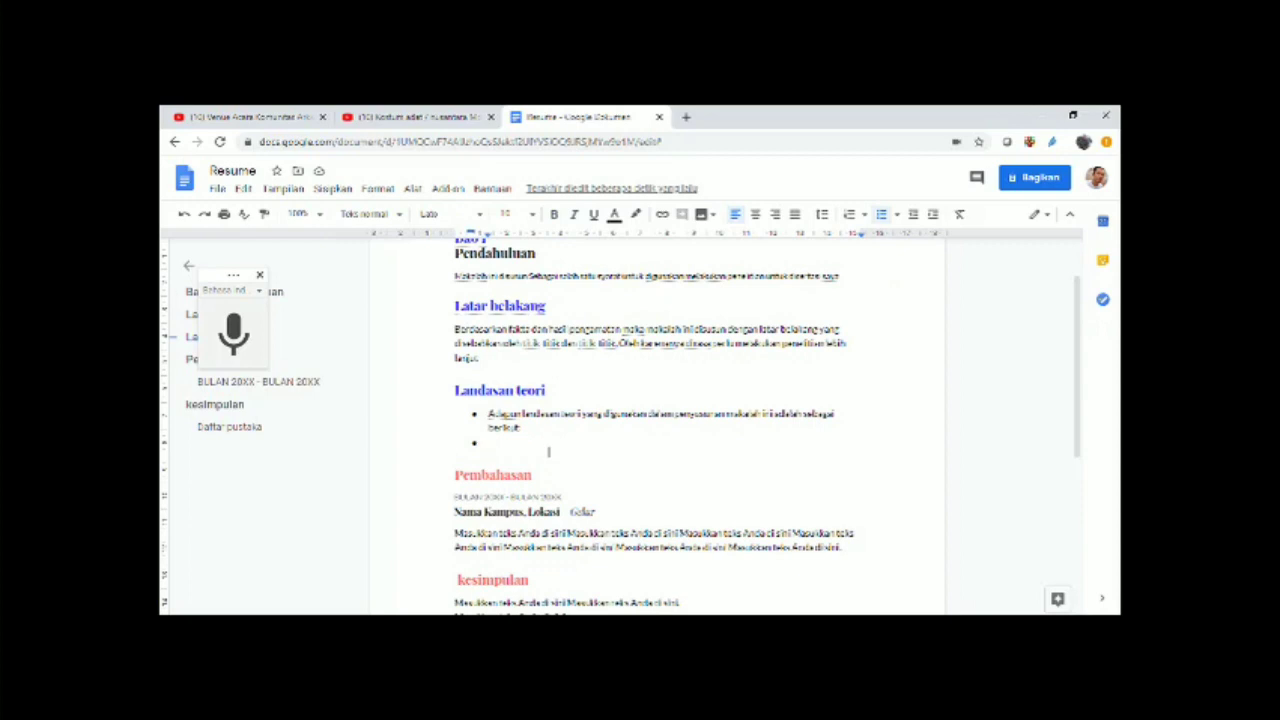
pyautogui.press('BackSpace')
pyautogui.press('BackSpace')
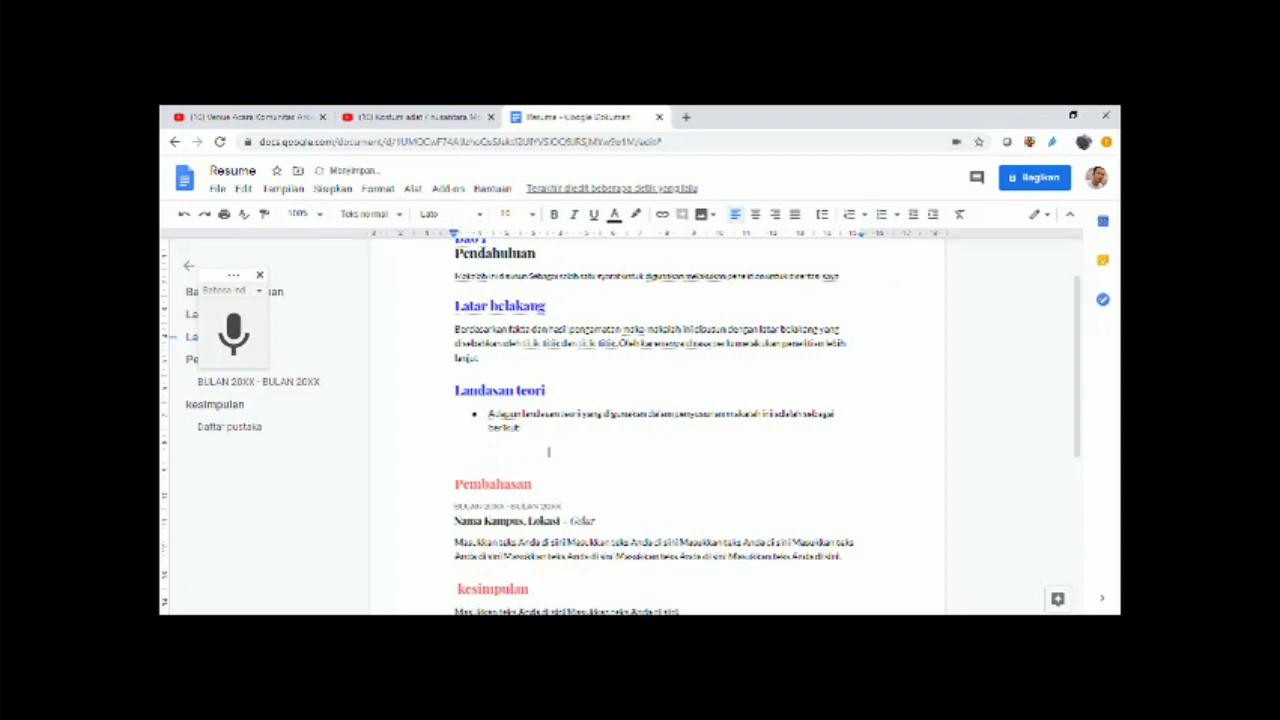
pyautogui.click(490, 413)
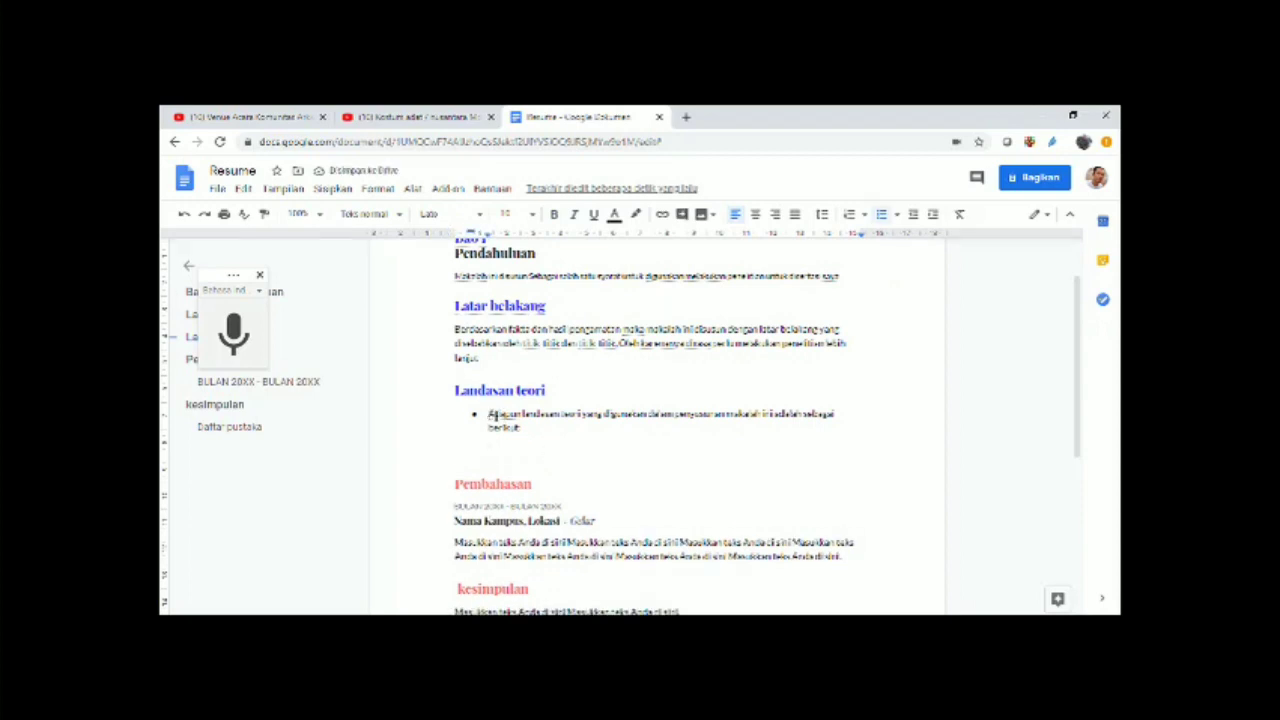
pyautogui.press('BackSpace')
pyautogui.press('BackSpace')
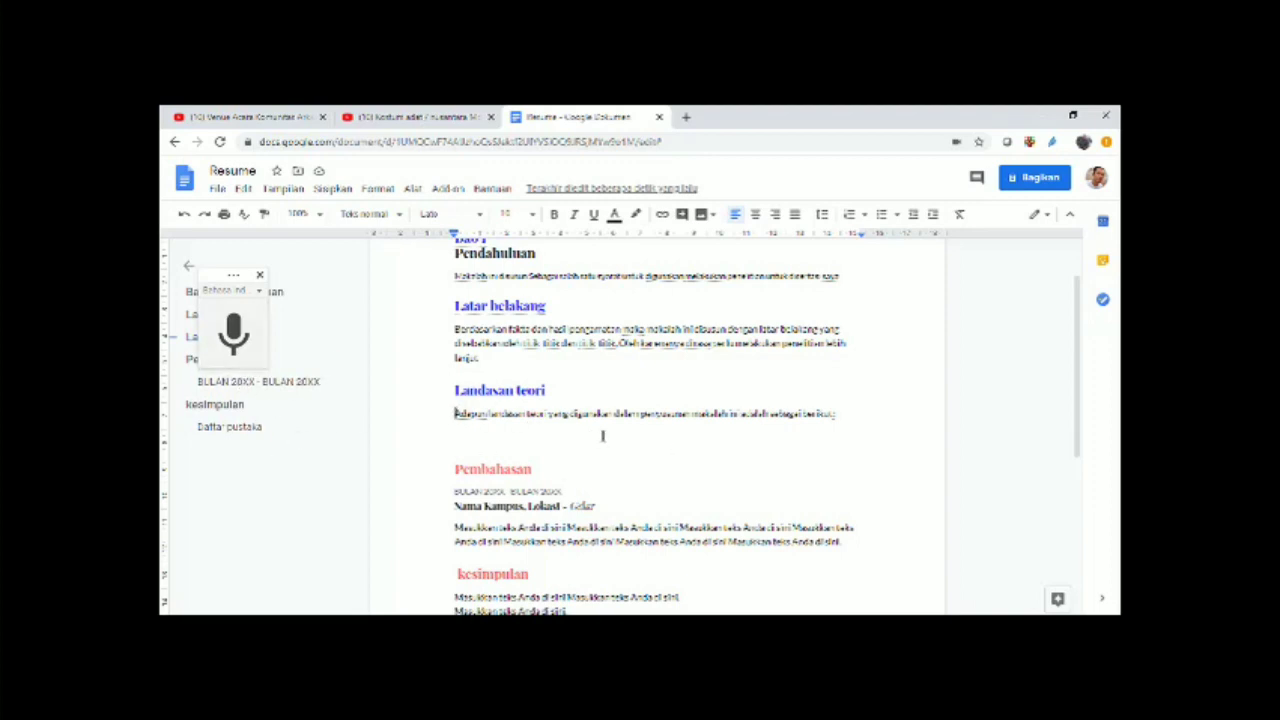
# - Close voice typing and the document outline, and download the document as Microsoft Word (.docx)
pyautogui.scroll(1, 603, 435)
pyautogui.scroll(-3, 603, 430)
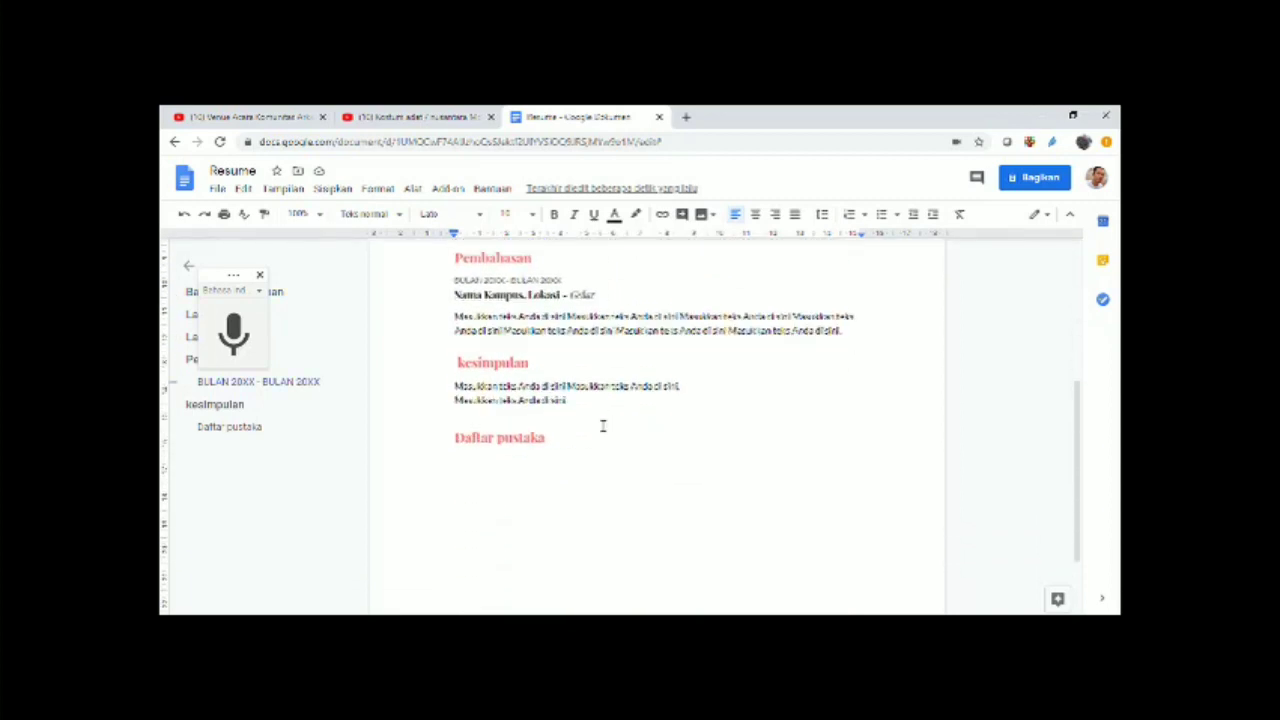
pyautogui.scroll(5, 603, 426)
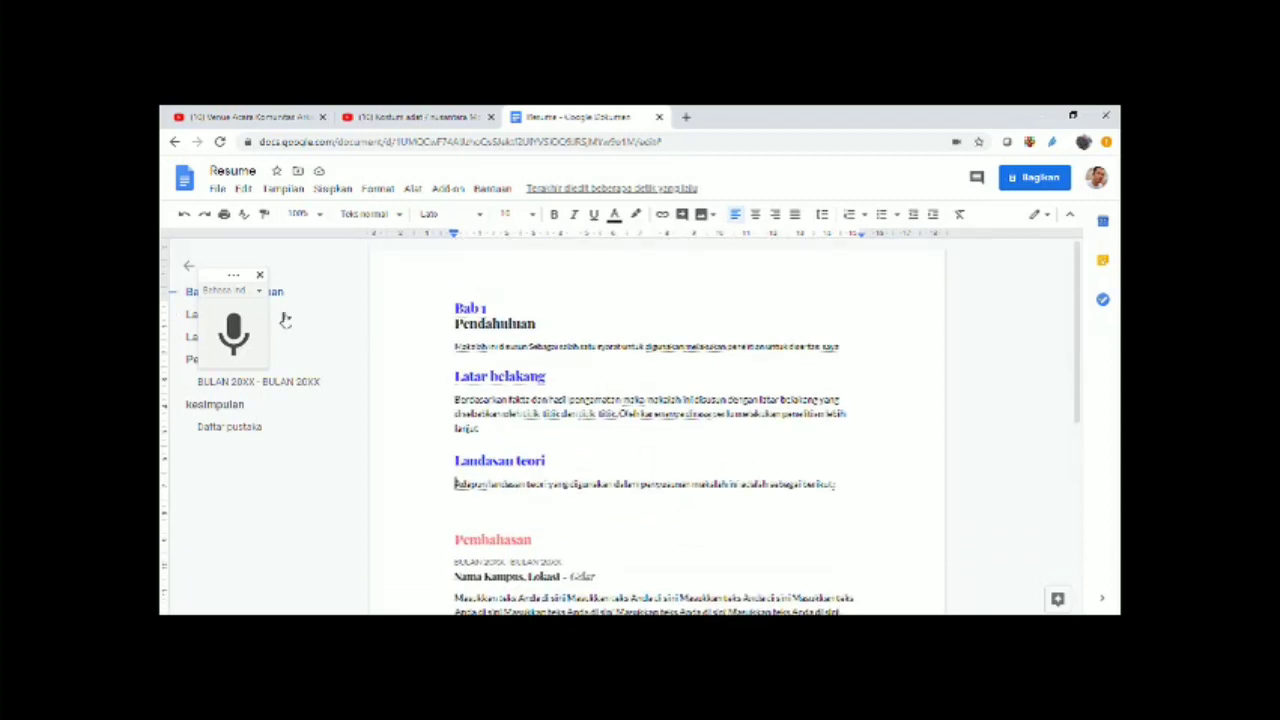
pyautogui.click(259, 275)
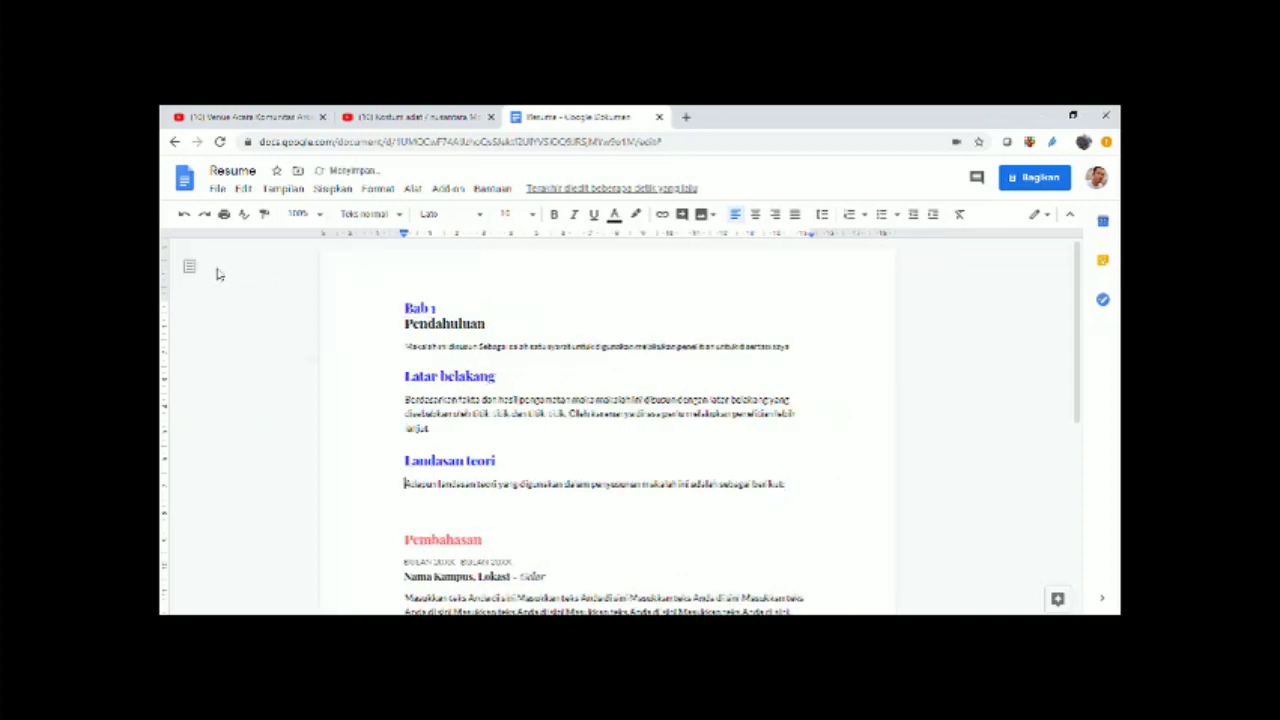
pyautogui.click(219, 191)
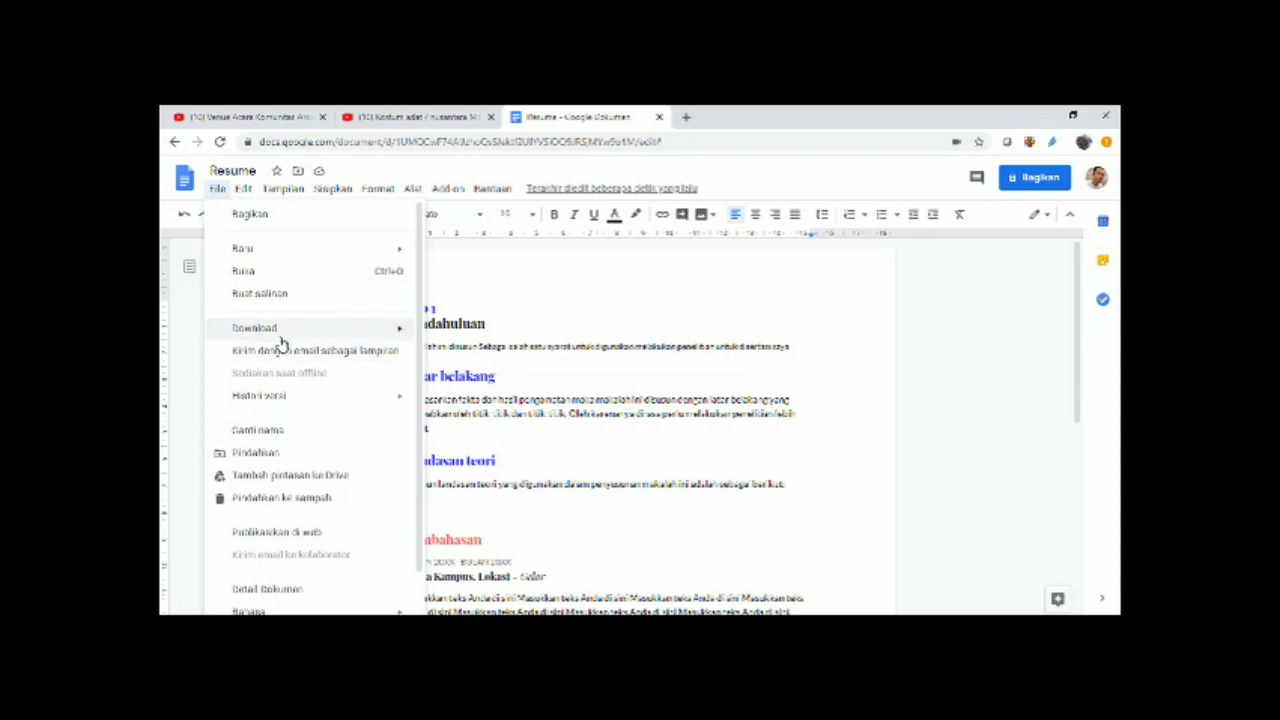
pyautogui.moveTo(285, 338)
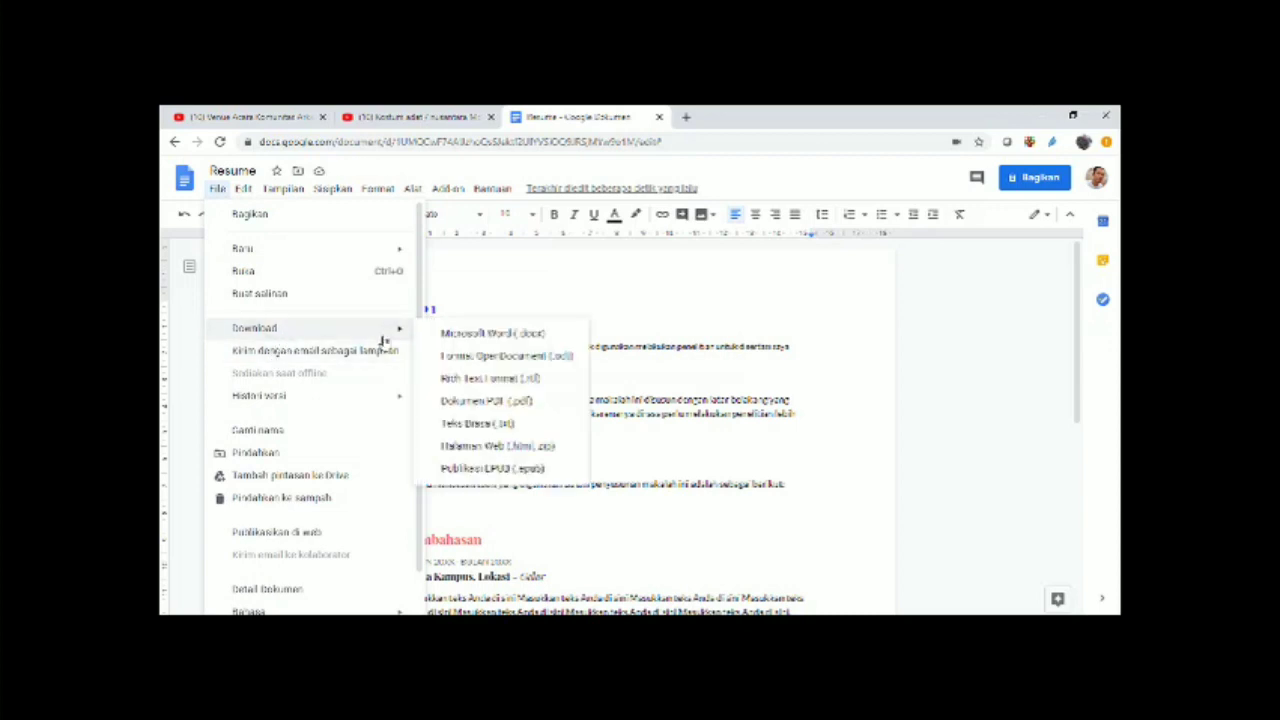
pyautogui.click(483, 338)
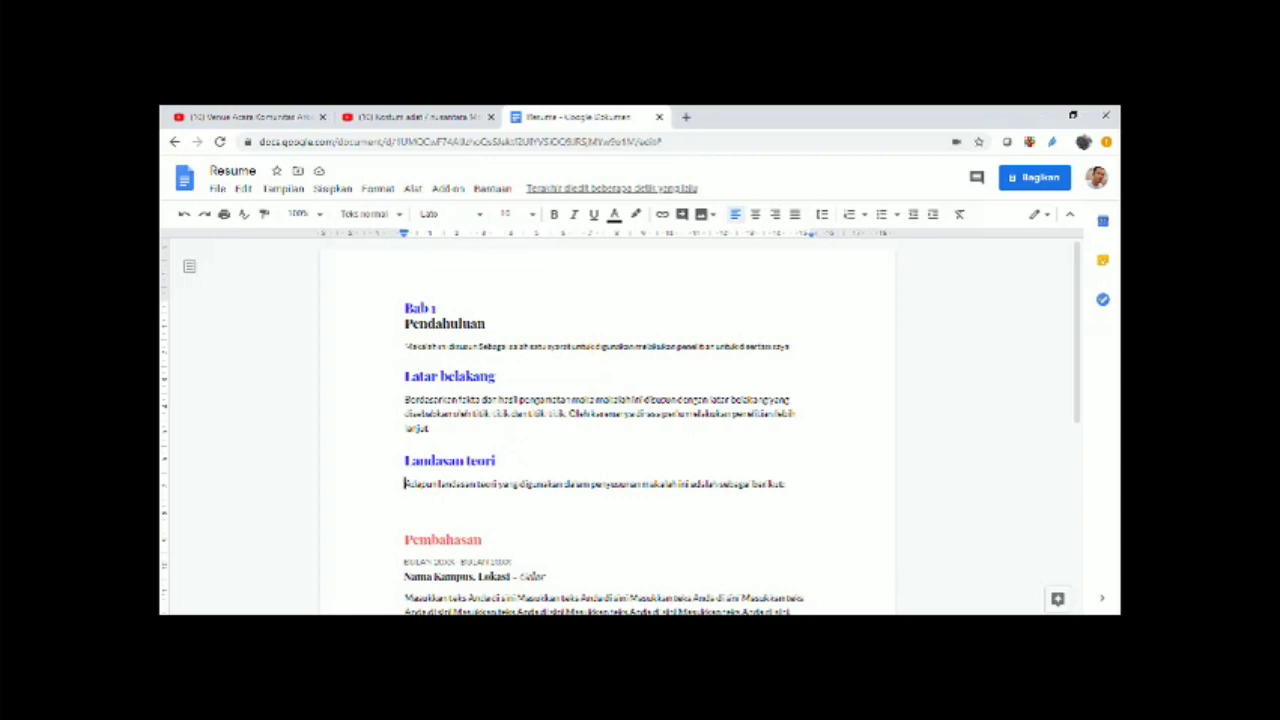
pyautogui.click(948, 628)
pyautogui.click(948, 628)
pyautogui.scroll(-2, 554, 387)
pyautogui.scroll(2, 554, 387)
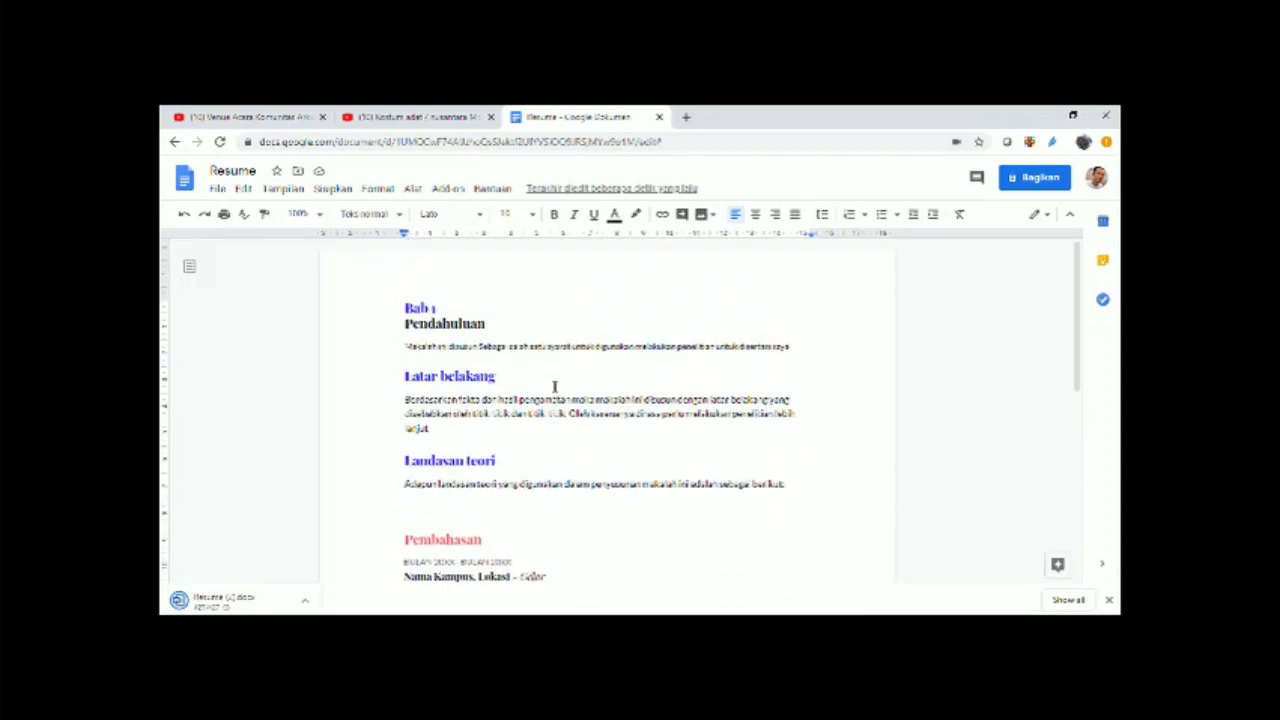